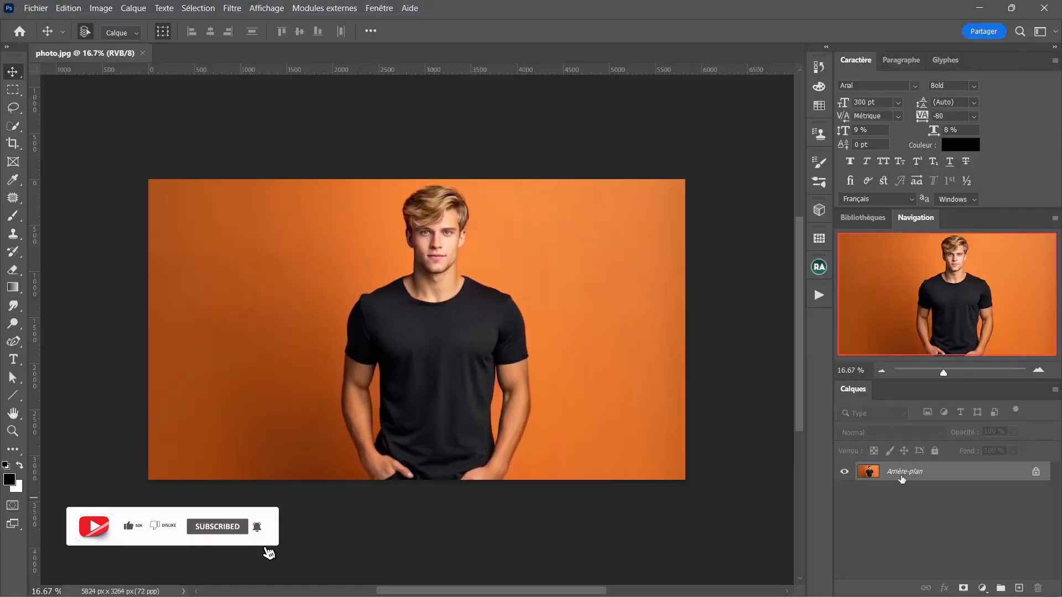
- Duplicate the background layer and select the black T-shirt on the copy with the Quick Selection tool
drag(897, 471, 1019, 588)
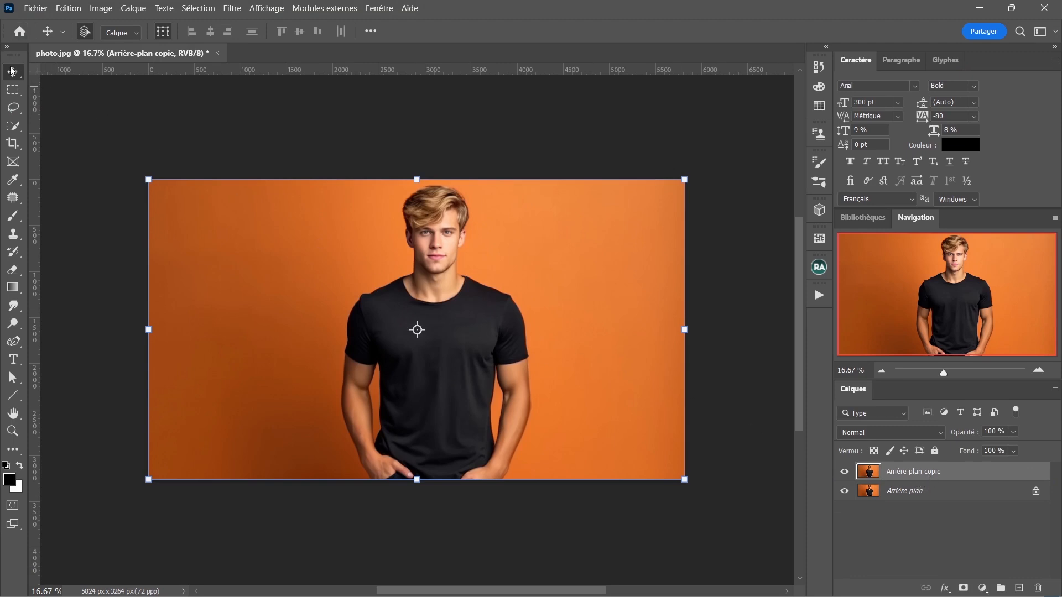
click(14, 127)
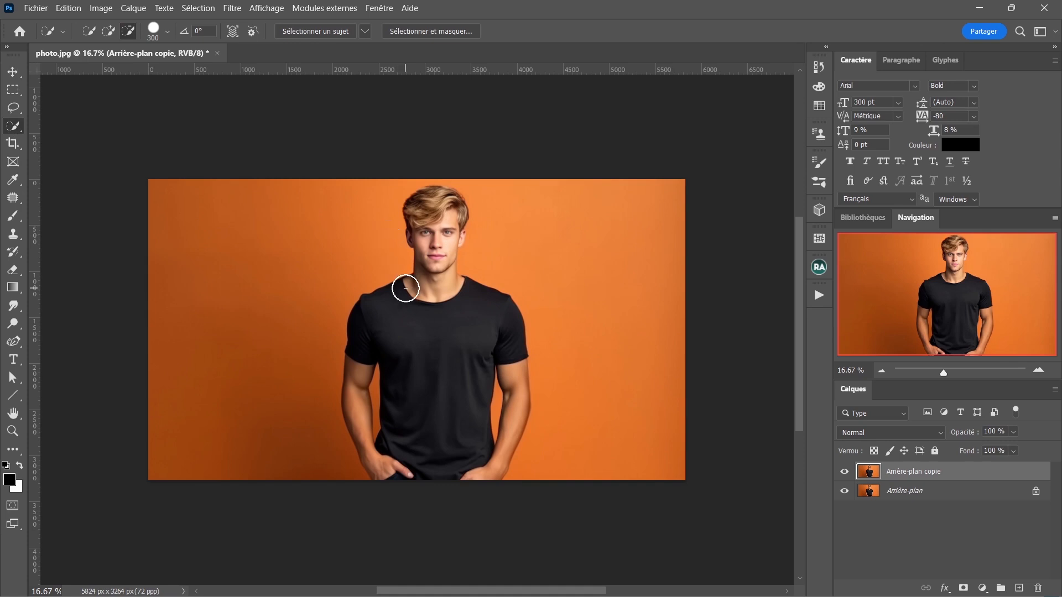
key(bracketright)
key(bracketright)
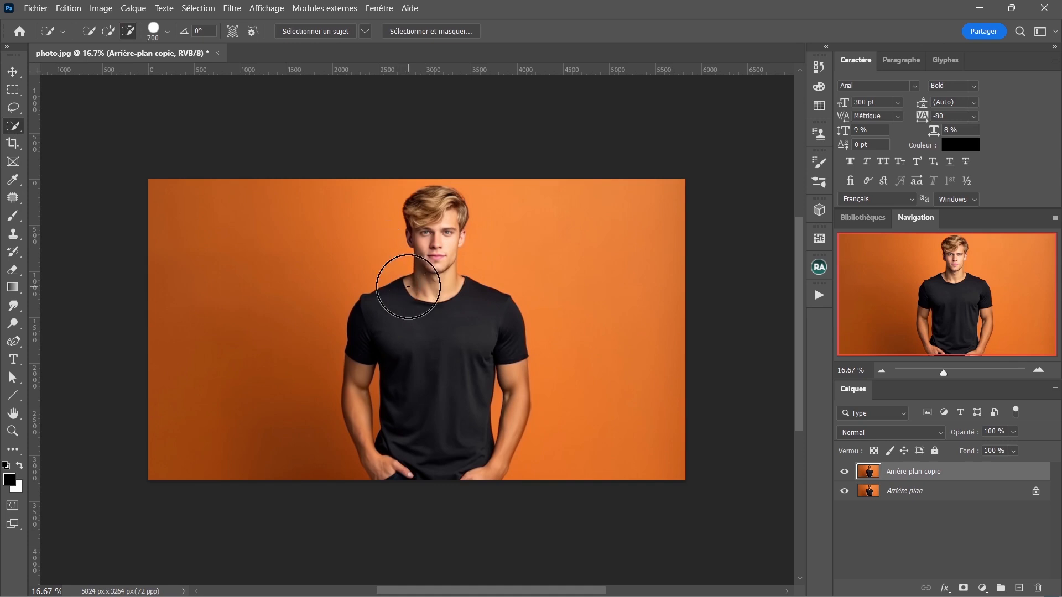
drag(944, 375, 950, 378)
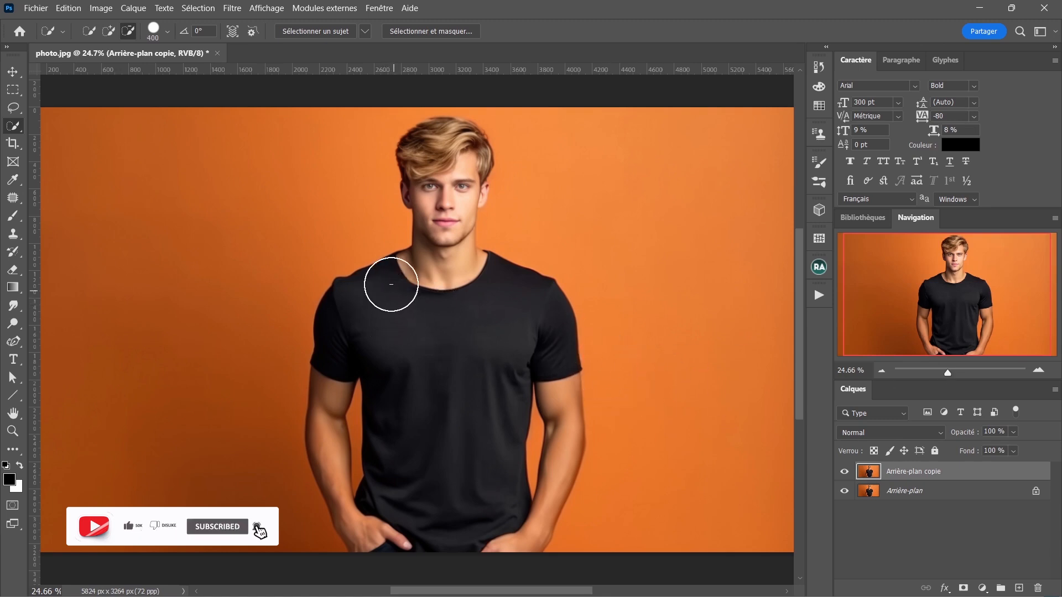
key(bracketleft)
key(bracketleft)
click(385, 285)
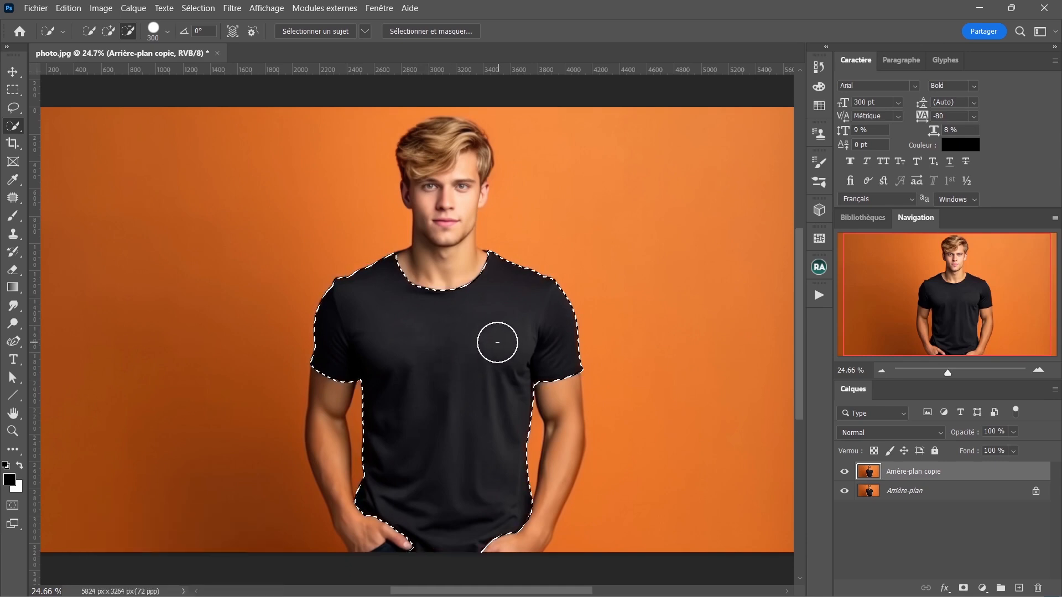
- Add the dark trouser area beneath the thumb of the image-left hand to the selection with the Lasso tool
scroll(483, 343, down, 3)
drag(947, 373, 958, 374)
drag(947, 332, 938, 345)
scroll(714, 341, down, 3)
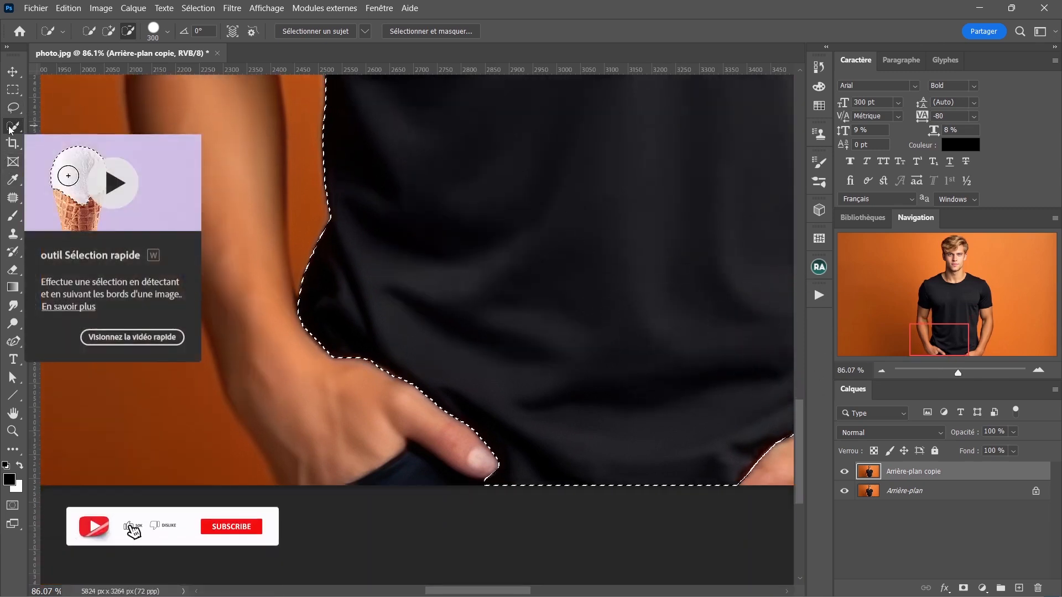
click(13, 108)
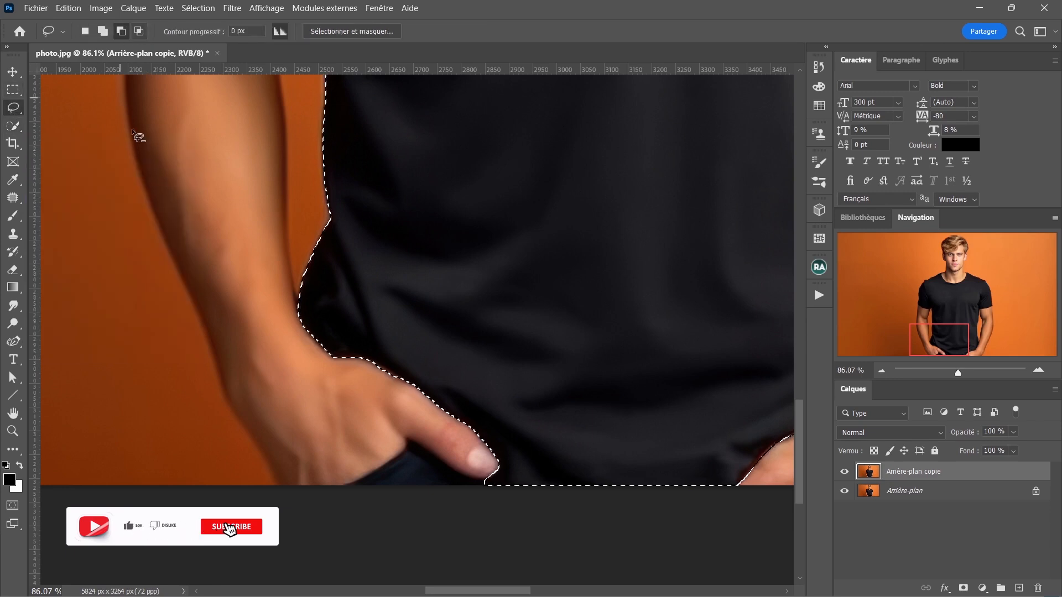
click(102, 32)
drag(410, 441, 385, 465)
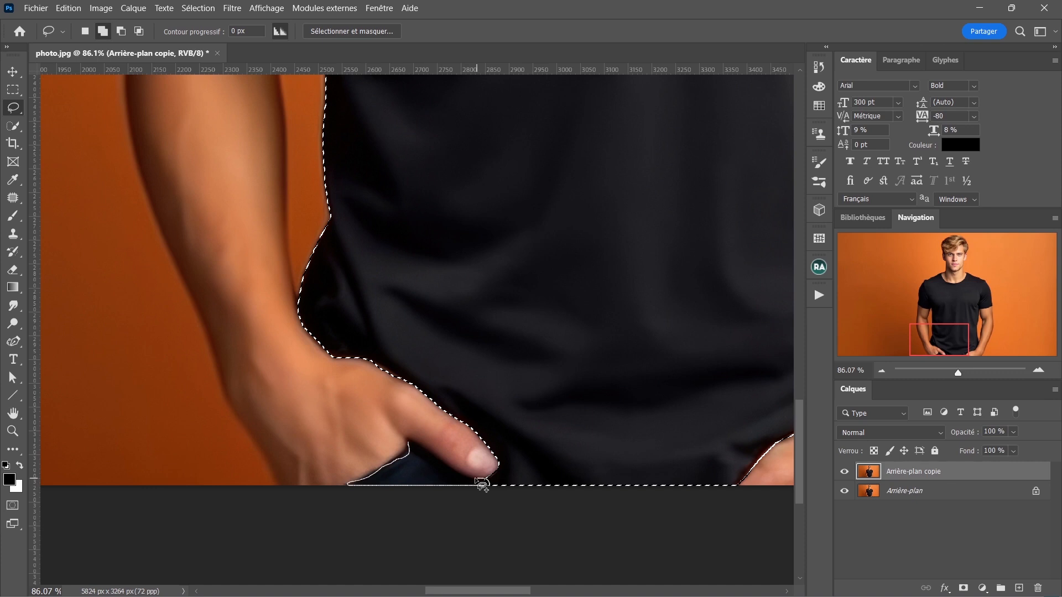
drag(464, 481, 441, 465)
drag(415, 452, 413, 452)
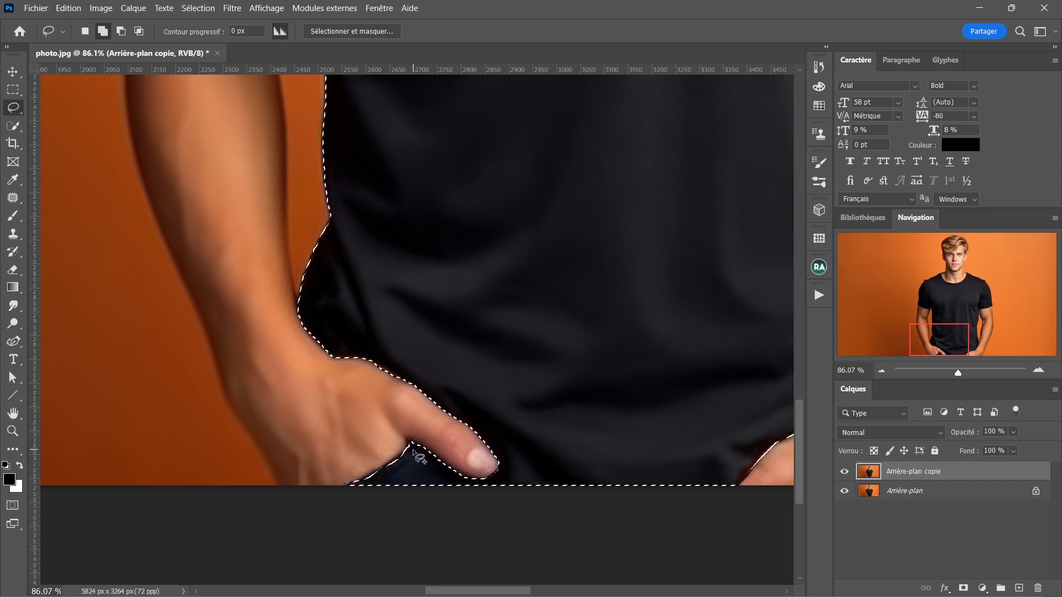
- Subtract the small stray area at the image-left armpit from the T-shirt selection with the Lasso tool
drag(967, 339, 929, 303)
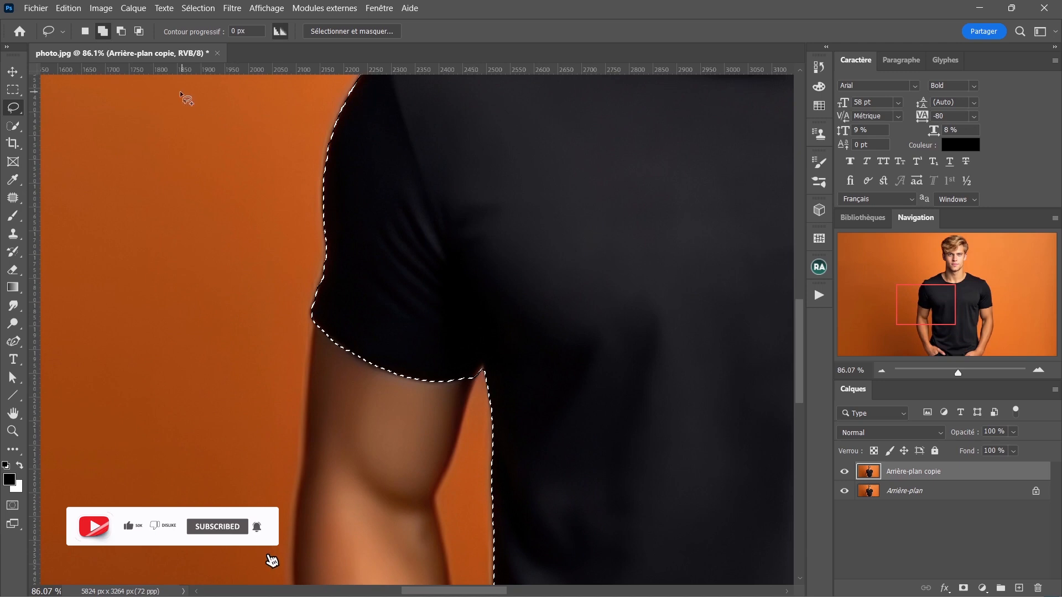
click(120, 33)
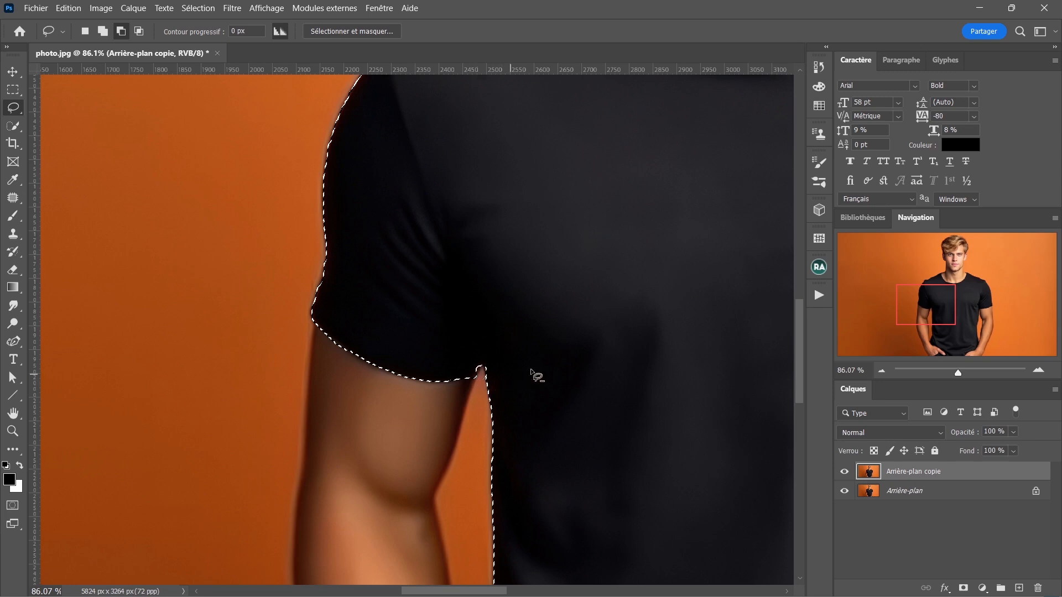
scroll(564, 401, down, 1)
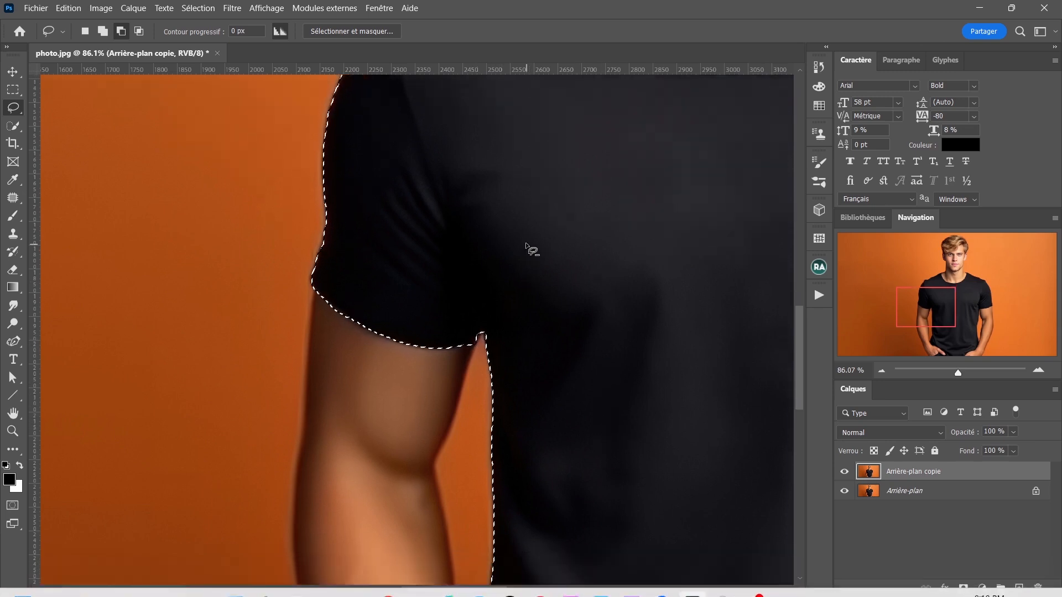
scroll(533, 286, up, 1)
- Add the missing collar tips on both sides of the neck to the T-shirt selection with the Lasso tool
drag(941, 310, 943, 280)
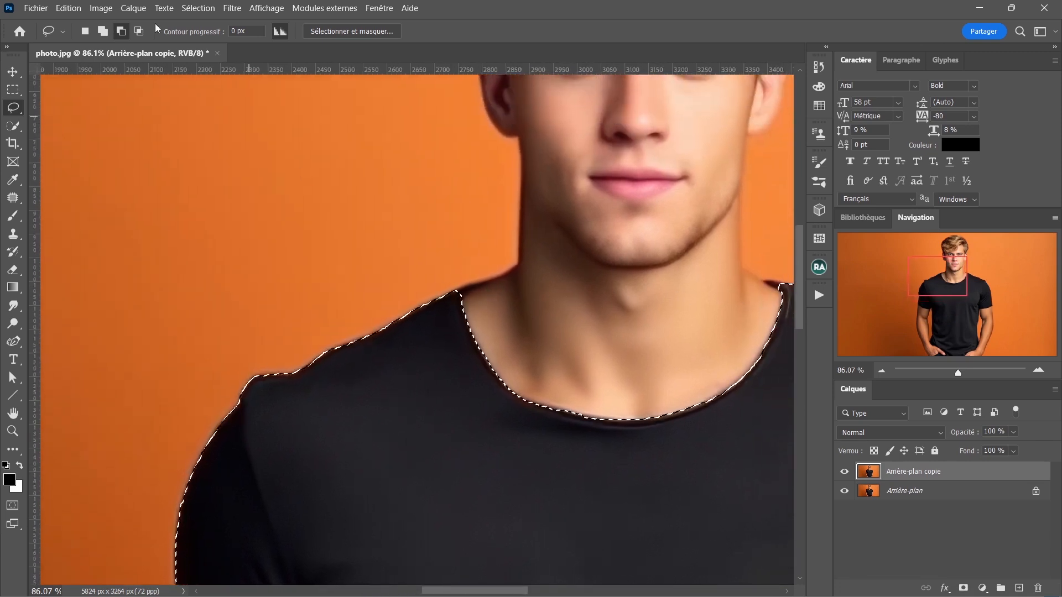
click(104, 32)
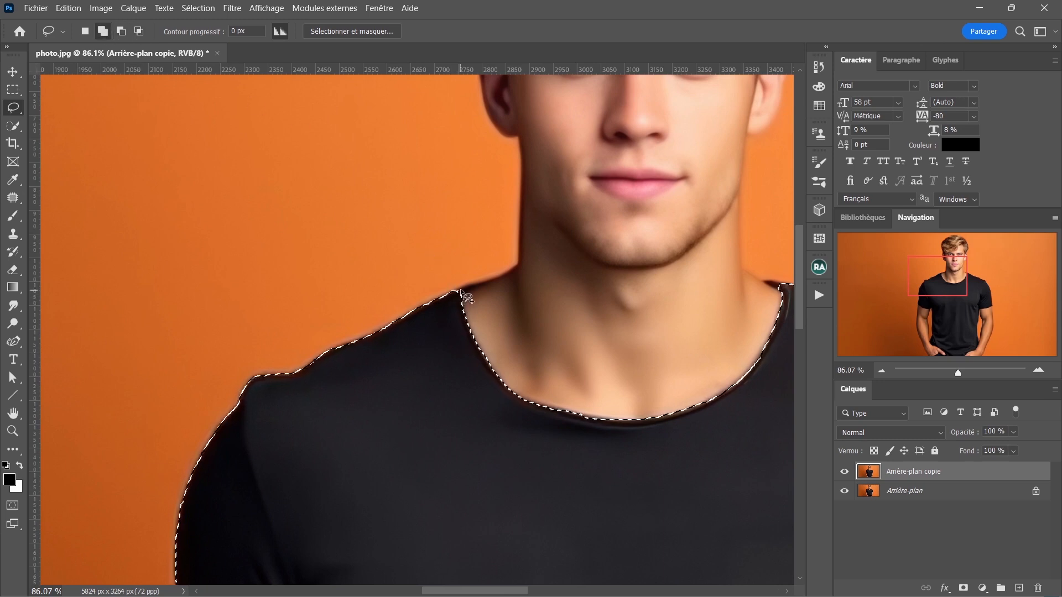
mouse_move(476, 284)
mouse_down()
mouse_move(455, 296)
mouse_move(466, 295)
mouse_up()
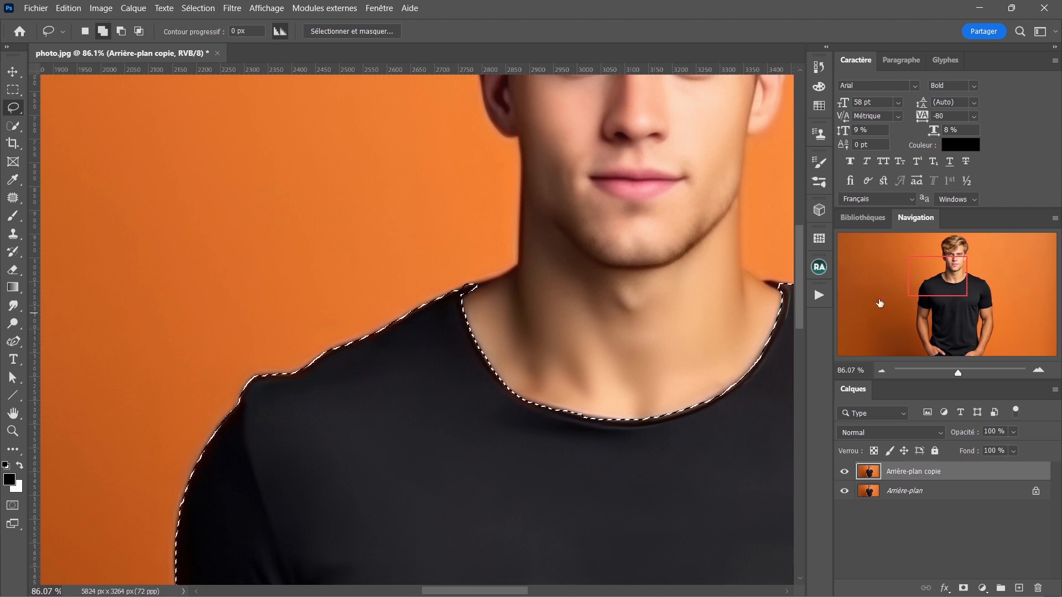
drag(920, 285, 942, 282)
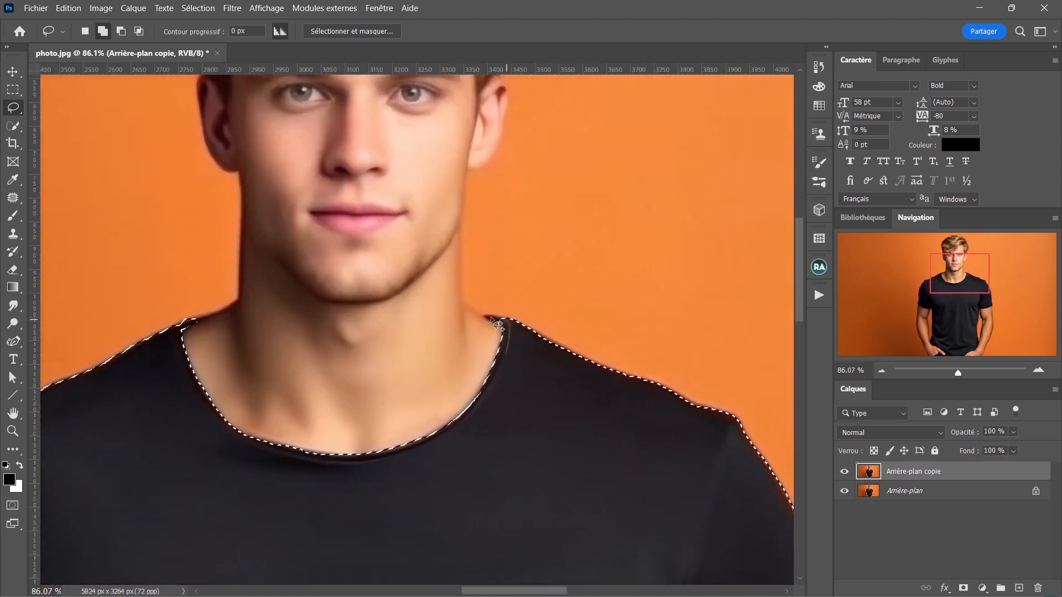
drag(482, 317, 496, 324)
drag(495, 323, 548, 329)
- Subtract the sliver of forearm along the lower image-right edge of the shirt from the selection with the Lasso tool
scroll(616, 393, down, 3)
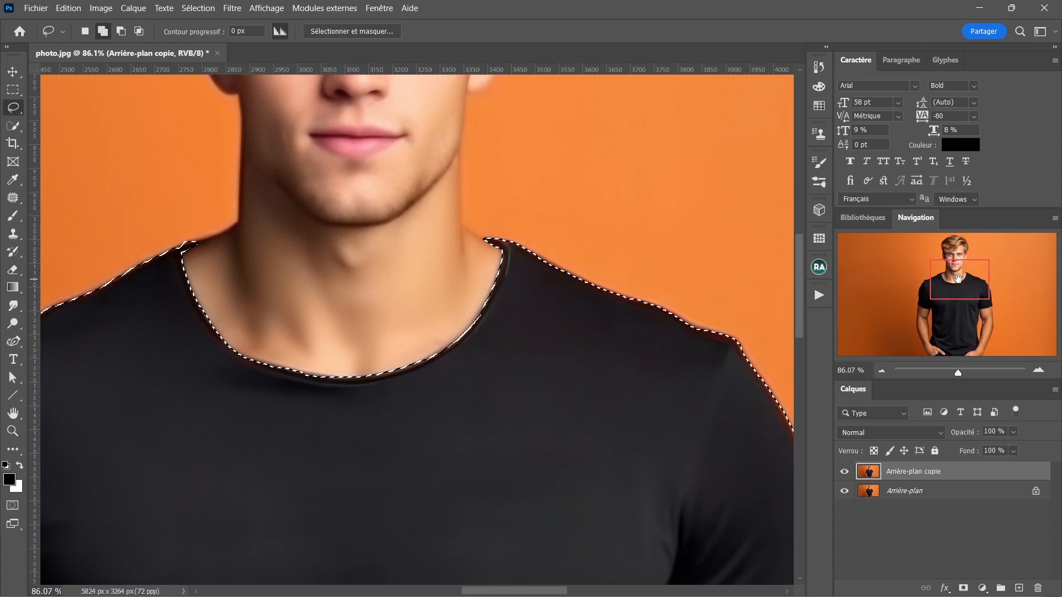
drag(958, 279, 972, 338)
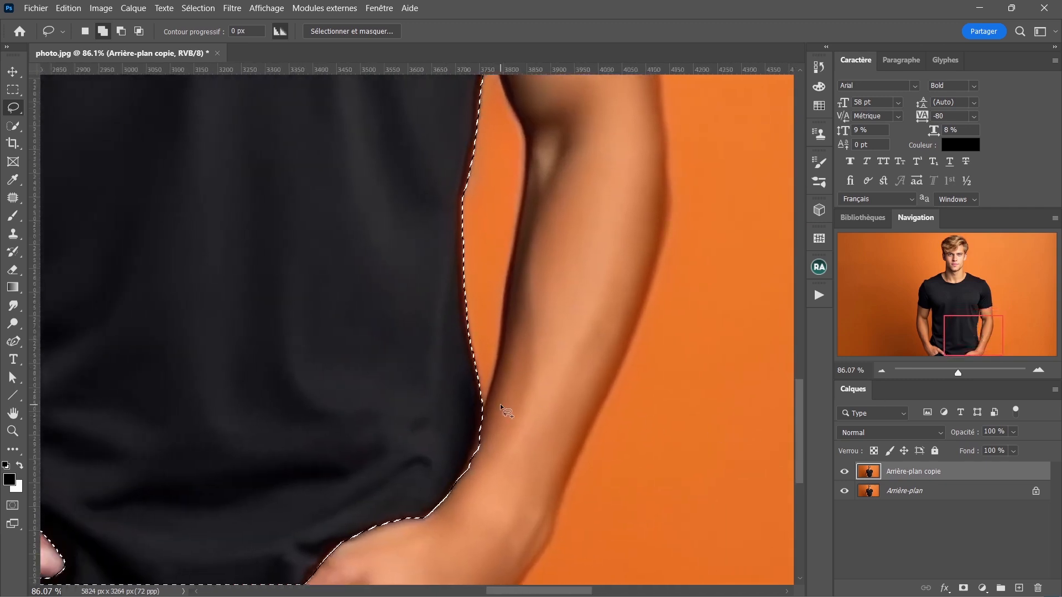
click(121, 31)
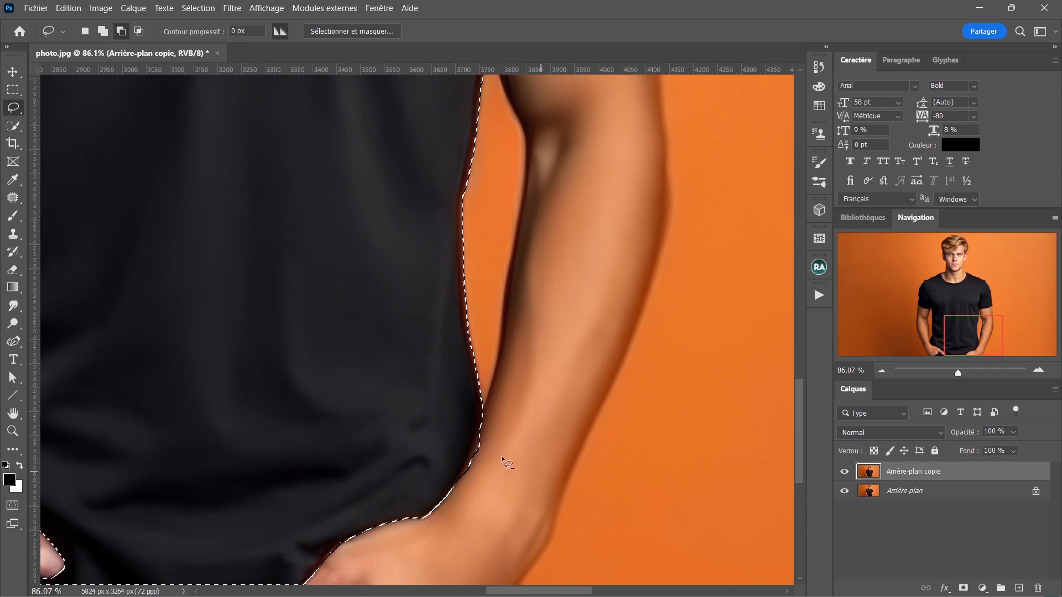
drag(485, 421, 469, 460)
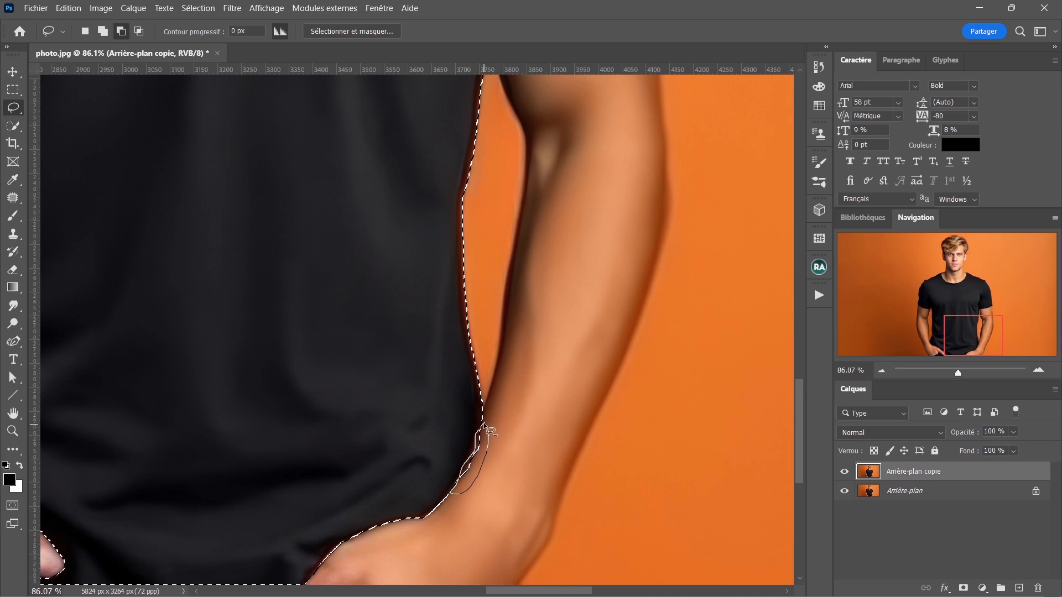
- Check the selection outline around both hands and copy the selected T-shirt to a new layer
scroll(502, 462, down, 4)
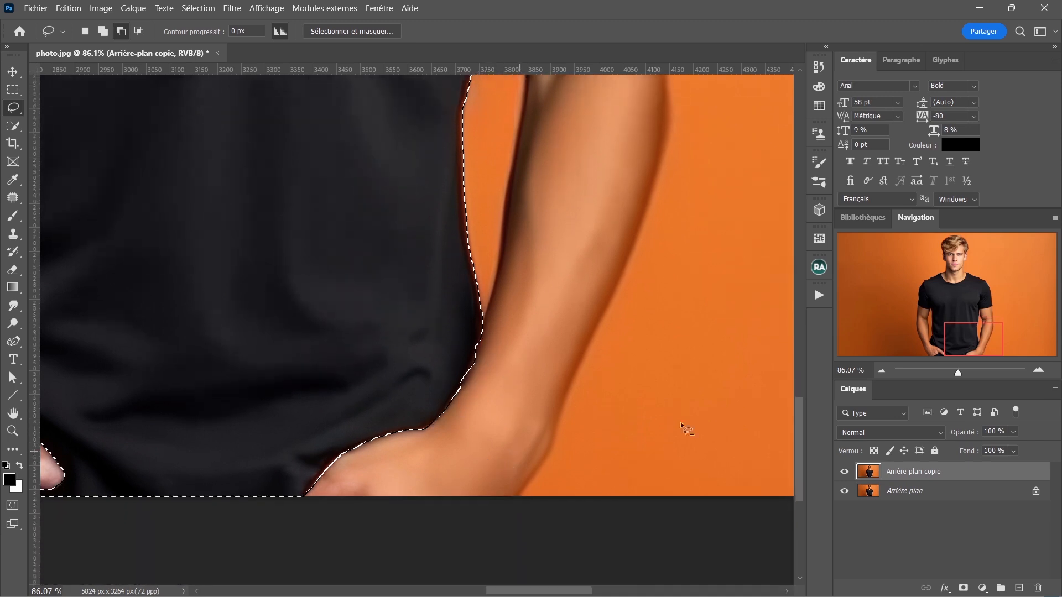
drag(962, 334, 928, 353)
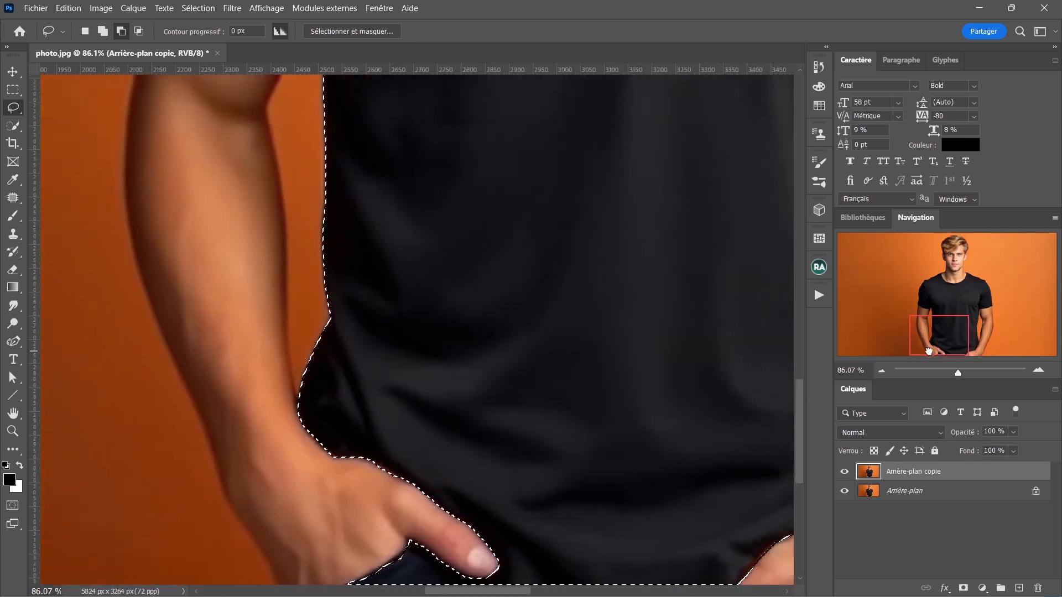
scroll(699, 439, down, 2)
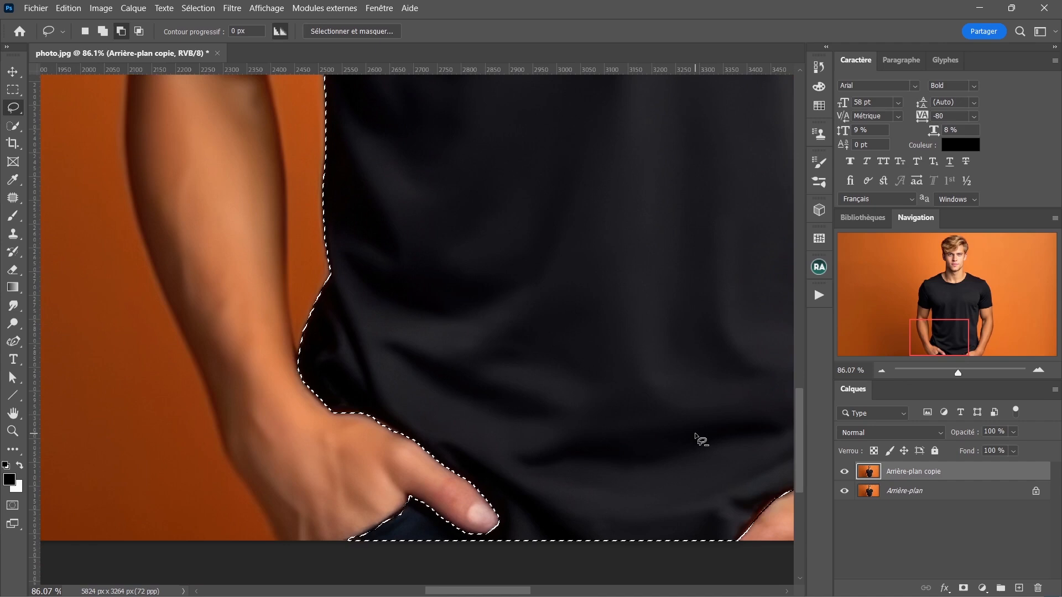
scroll(699, 438, up, 10)
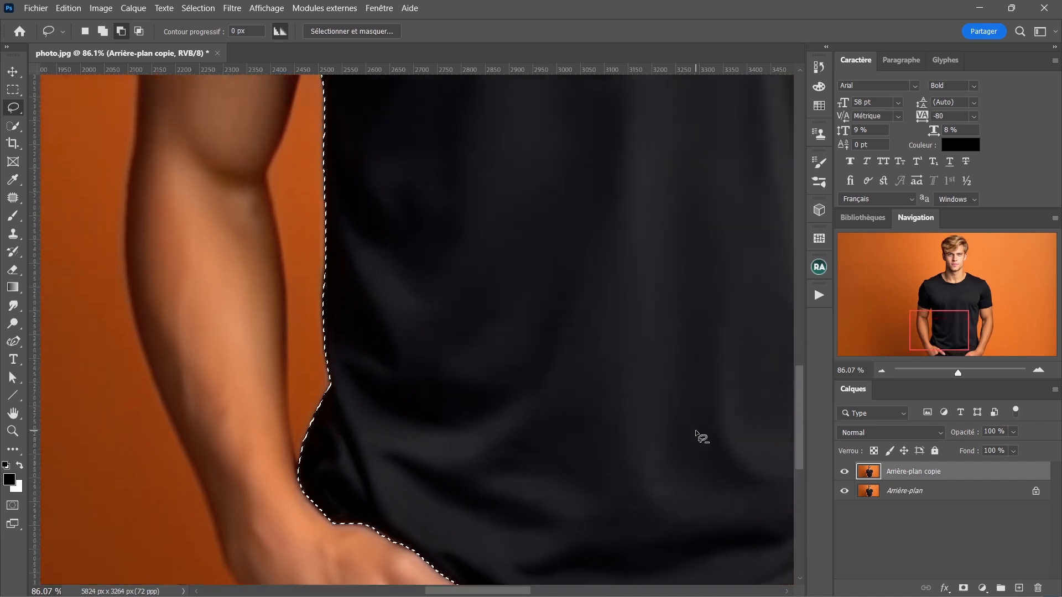
drag(957, 373, 949, 373)
scroll(732, 335, up, 5)
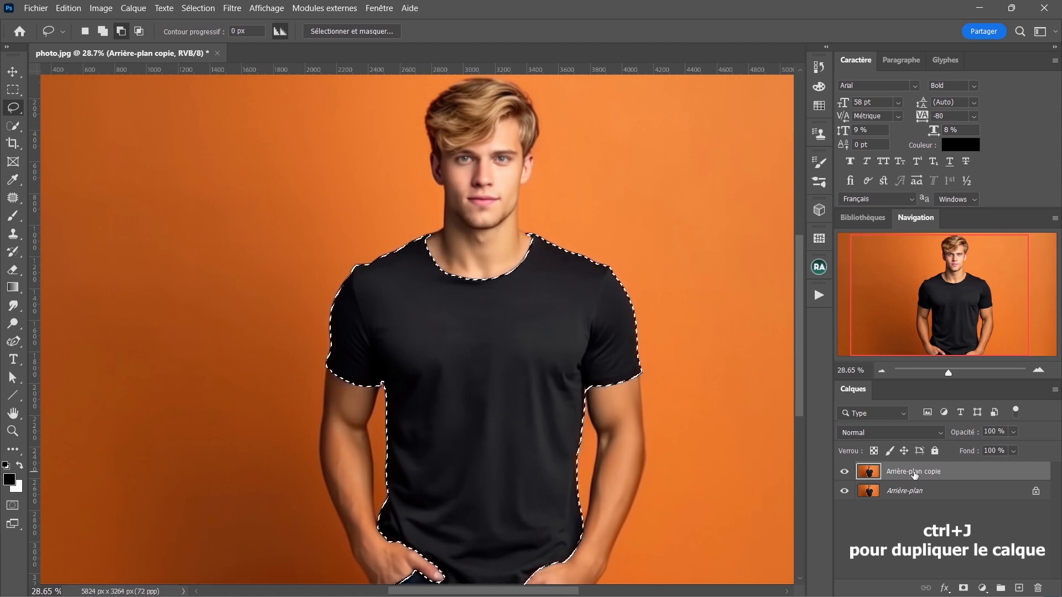
key(ctrl+j)
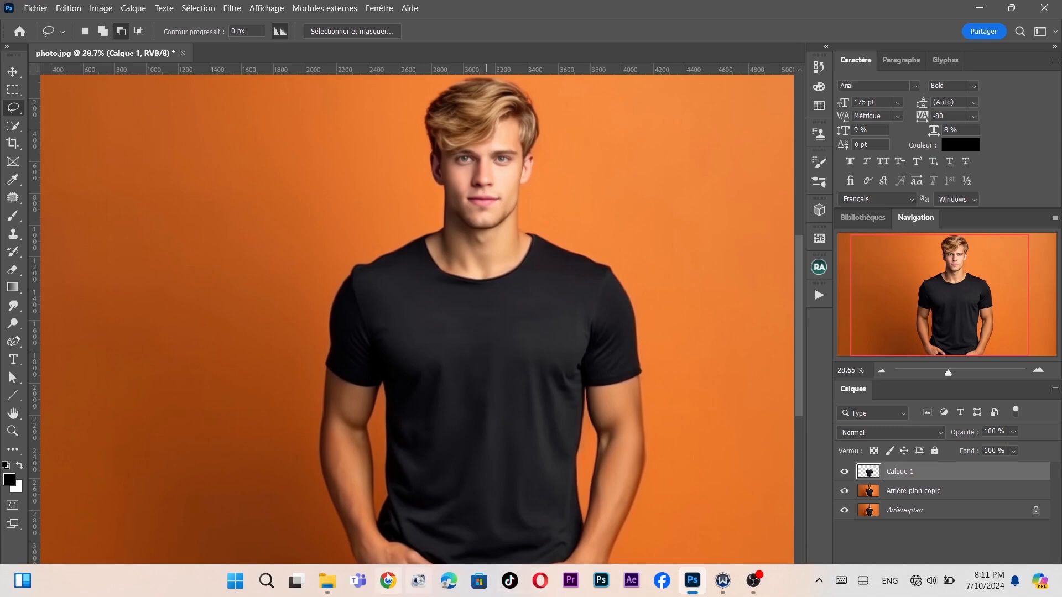
- Switch to File Explorer and place the "vecteur" image from the TUTO folder into the photo document
click(328, 582)
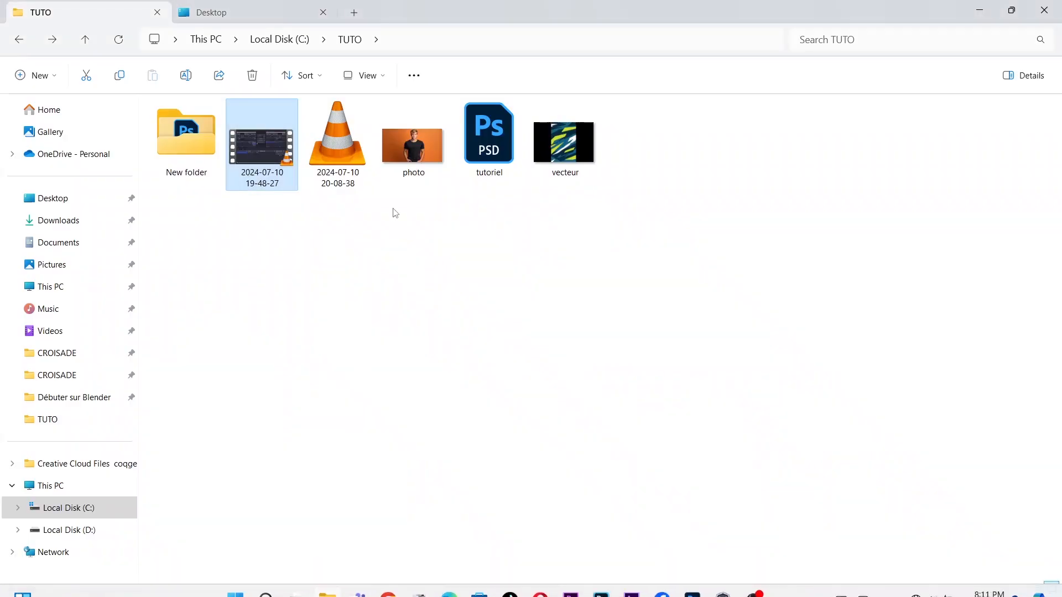
click(571, 153)
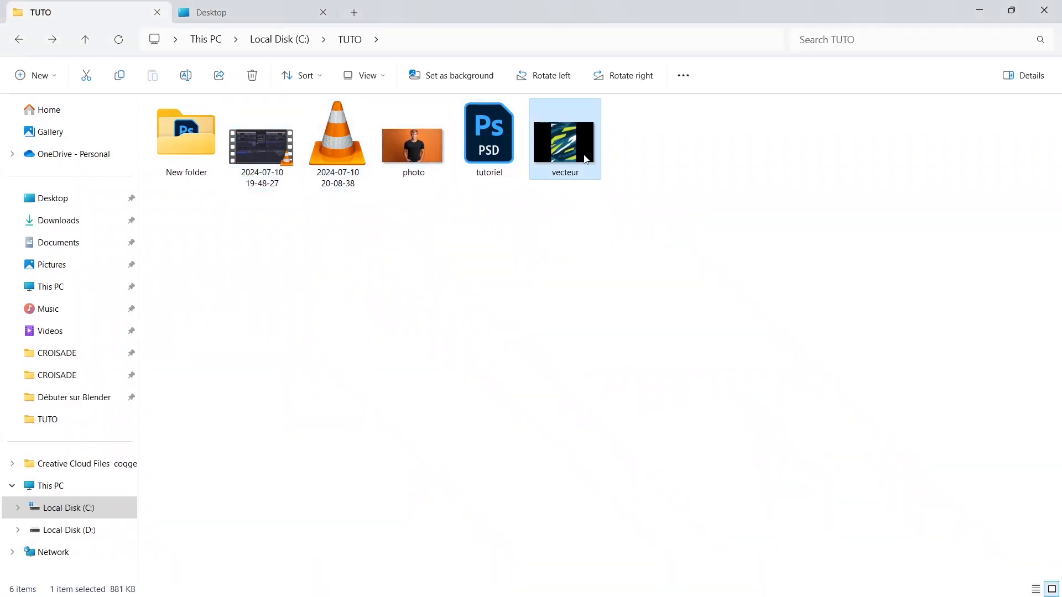
drag(574, 145, 496, 361)
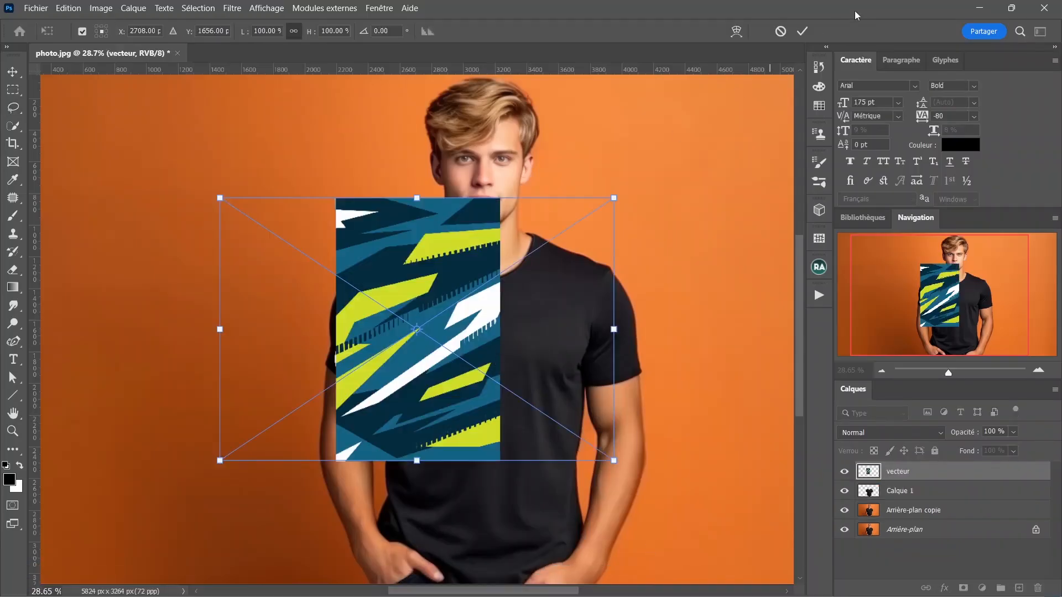
key(Return)
- Confirm the placement of the vecteur image and move it onto the front of the black T-shirt
drag(948, 373, 946, 376)
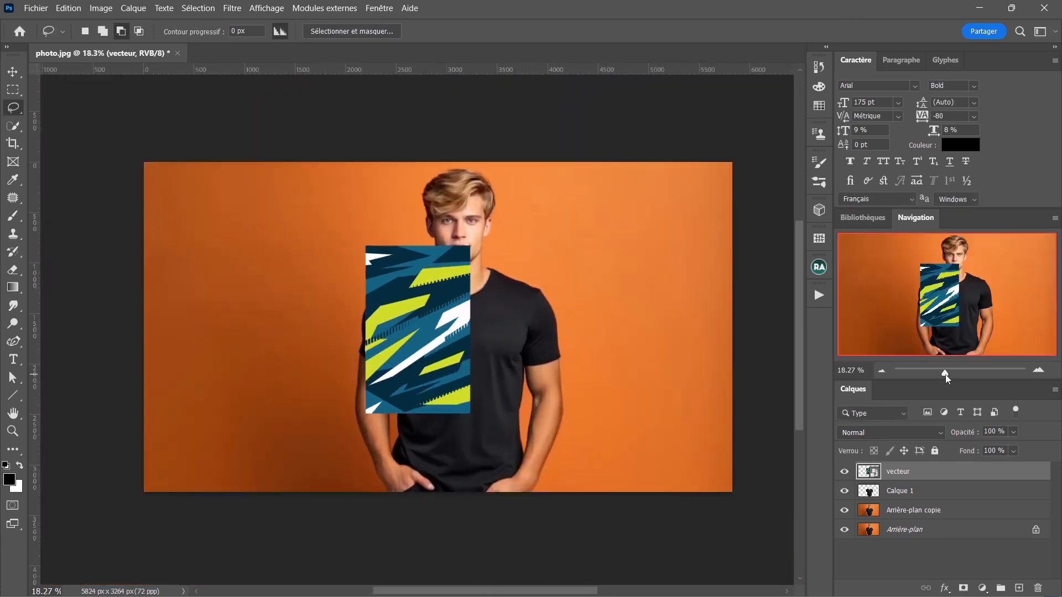
click(11, 67)
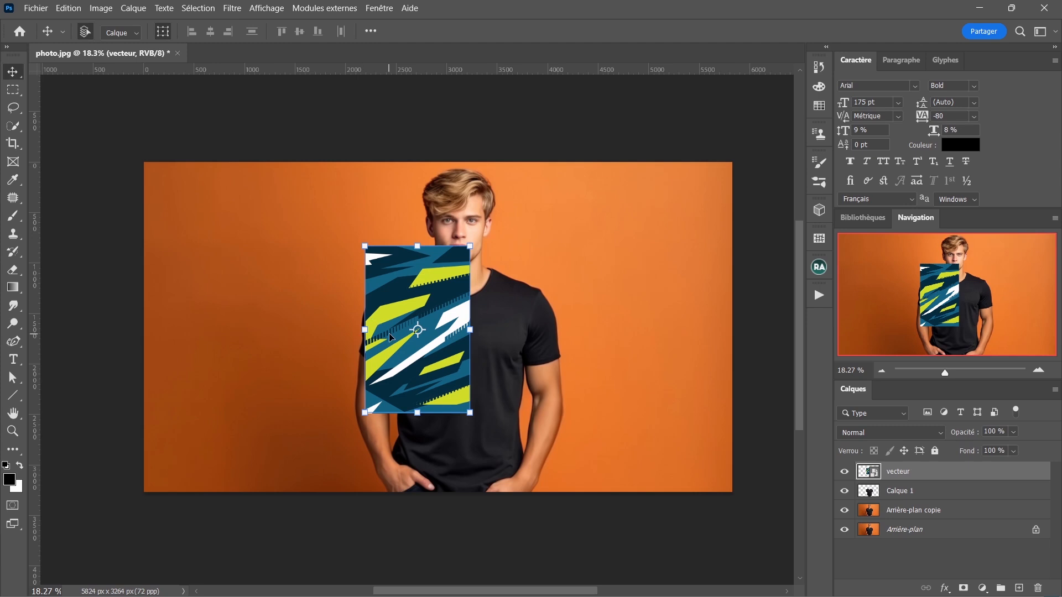
drag(438, 358, 469, 401)
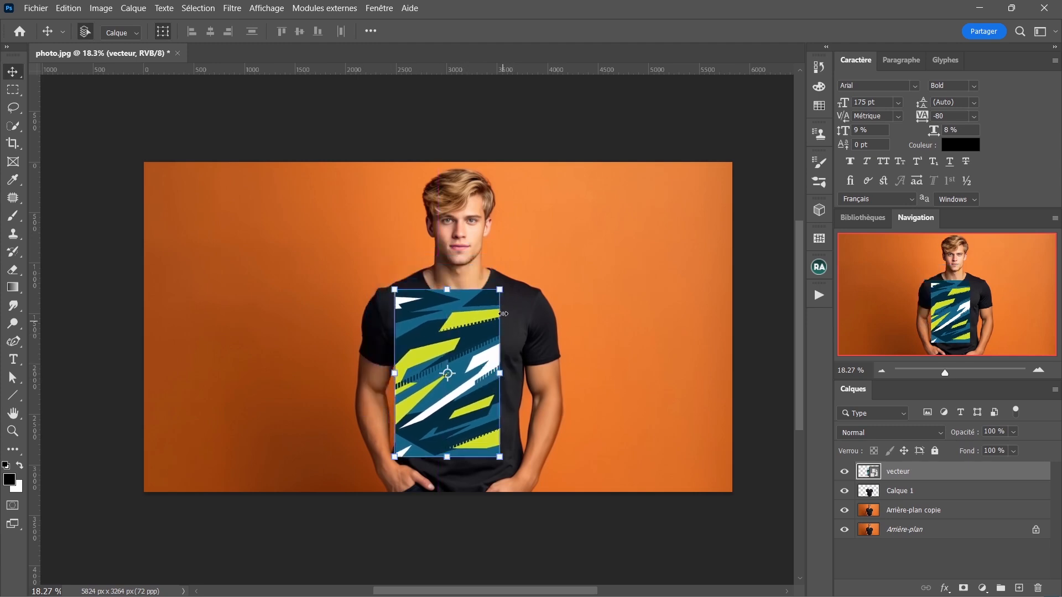
- Enlarge the vecteur pattern proportionally to about 183% and shift it down so its upper edge meets the base of the neck
drag(497, 291, 657, 234)
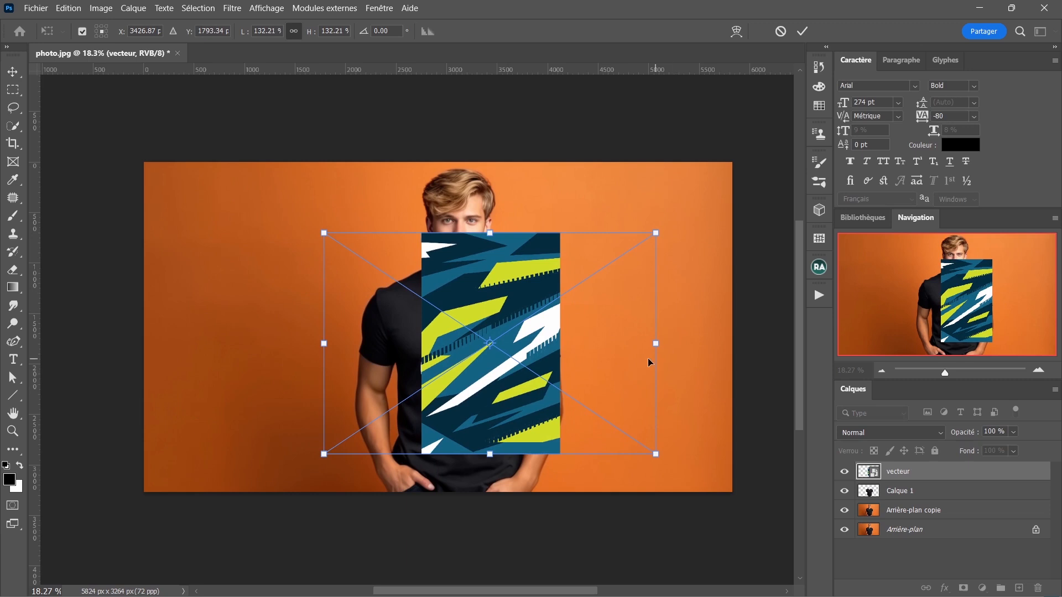
drag(654, 343, 677, 343)
drag(325, 344, 213, 343)
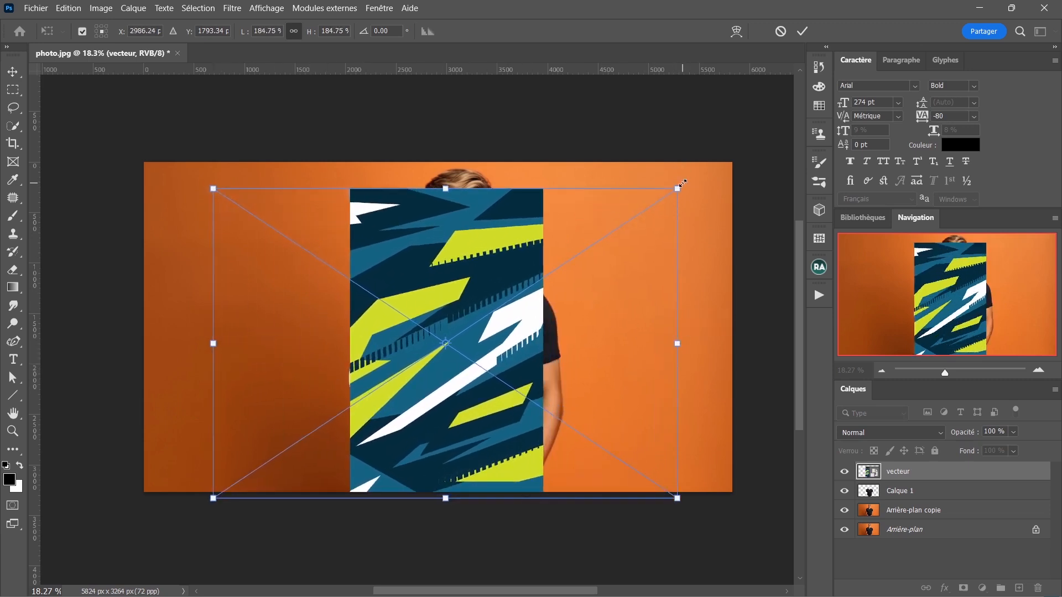
mouse_move(677, 188)
mouse_down()
mouse_move(652, 206)
mouse_move(673, 189)
mouse_up()
drag(474, 253, 484, 333)
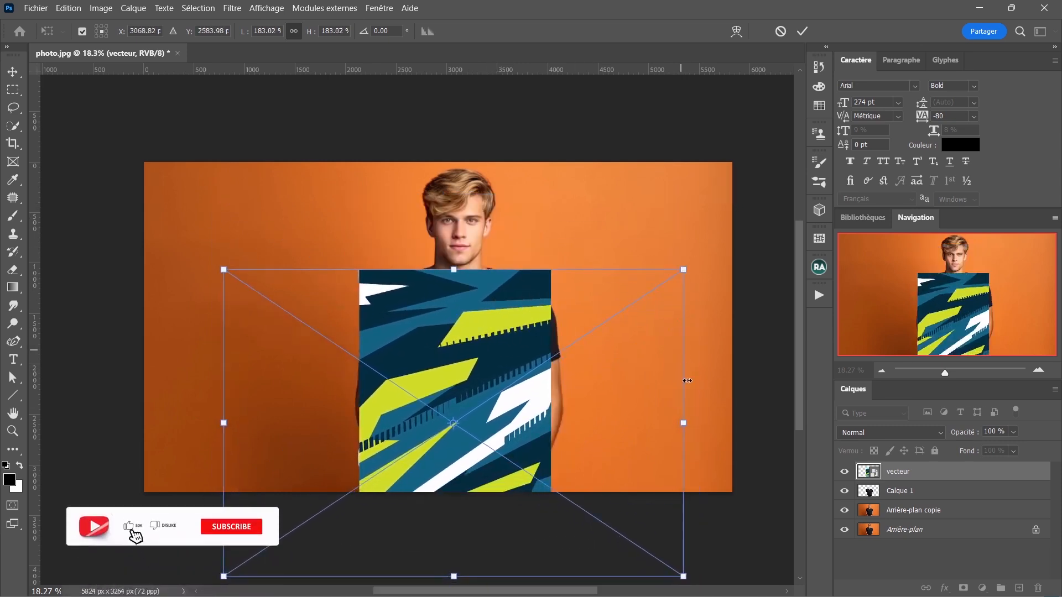
- Scale the vecteur pattern up to about 205% and reposition it to cover the whole T-shirt, including both sleeves
drag(684, 423, 712, 423)
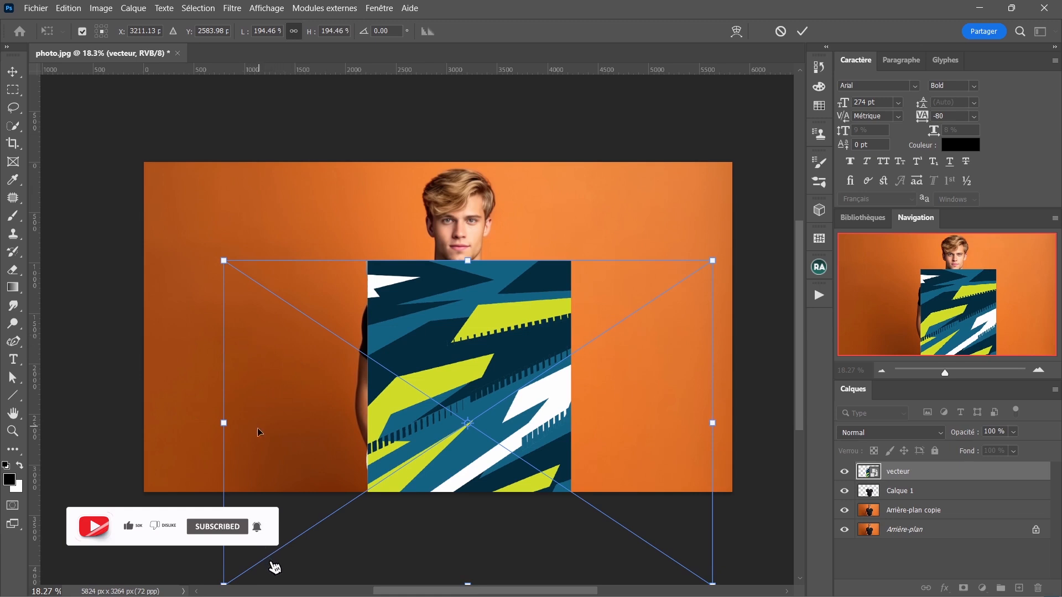
drag(225, 424, 200, 429)
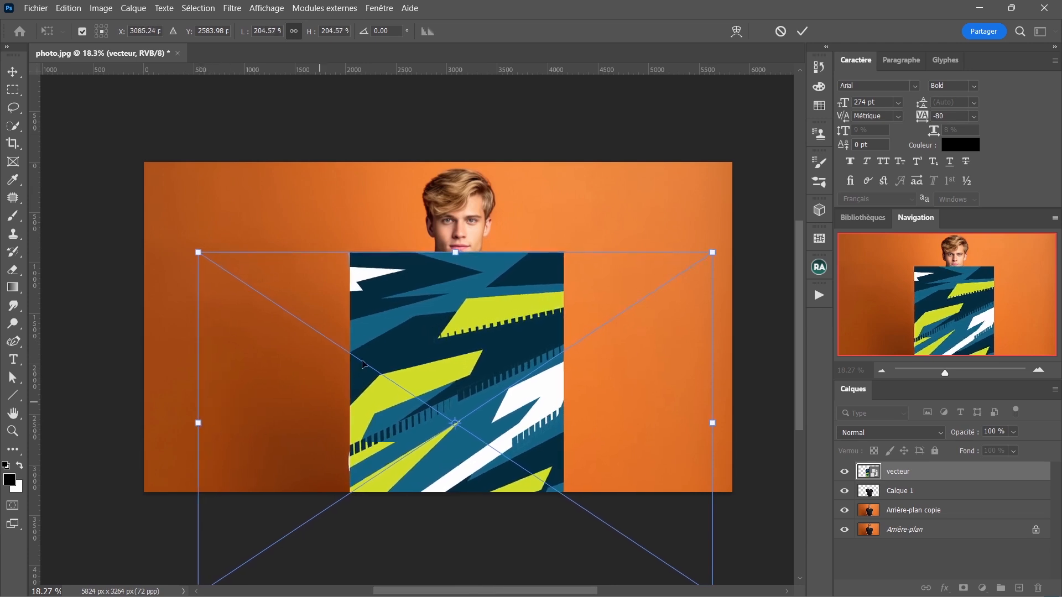
mouse_move(471, 327)
mouse_down()
mouse_move(461, 400)
mouse_move(476, 345)
mouse_up()
drag(476, 344, 477, 343)
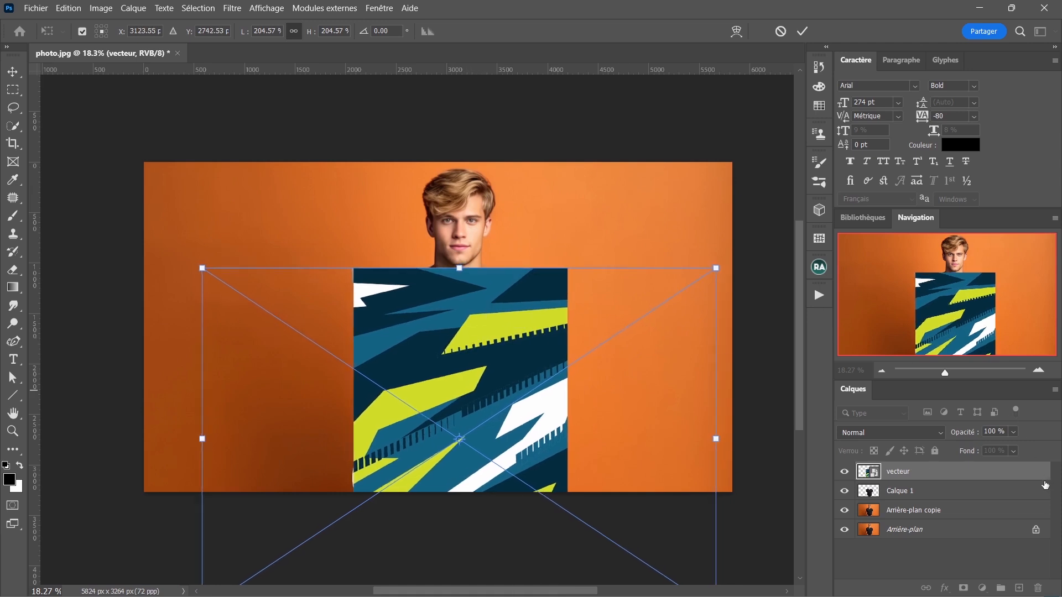
- Check the pattern's coverage of the shirt at 57% opacity, restore the opacity to 100% and confirm the transform
click(1014, 431)
drag(1028, 451, 1003, 450)
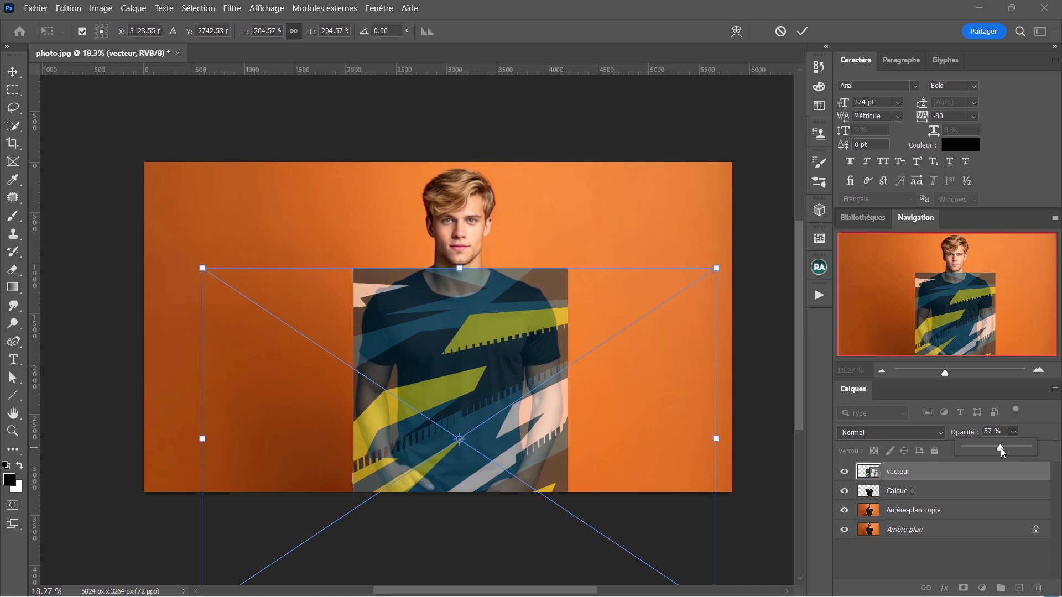
drag(1017, 446, 1040, 444)
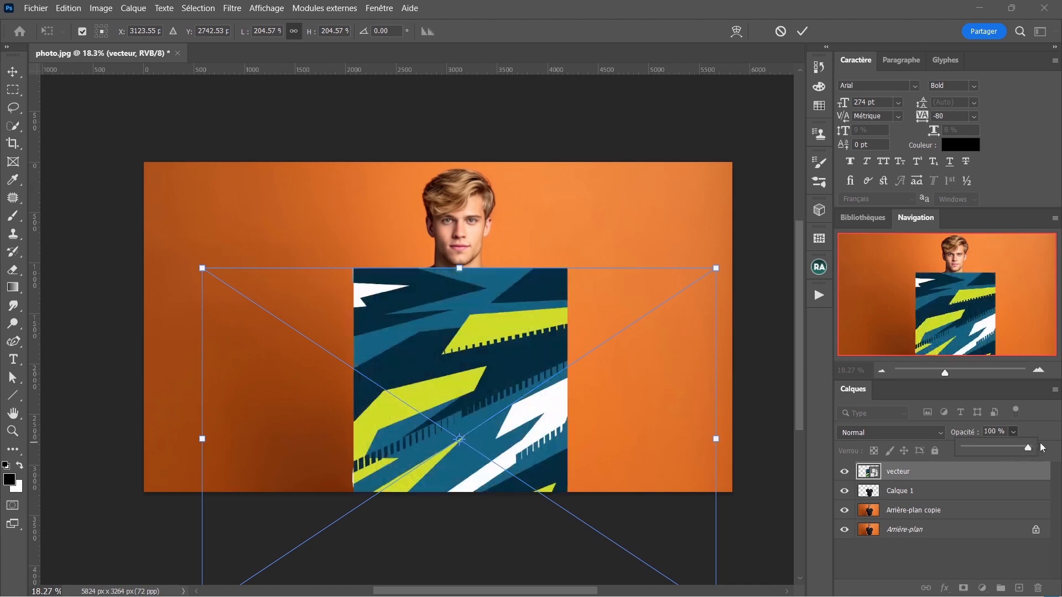
key(Return)
- Load the pixels of Calque 1 as a selection and use it to add a layer mask to the vecteur layer
click(873, 493)
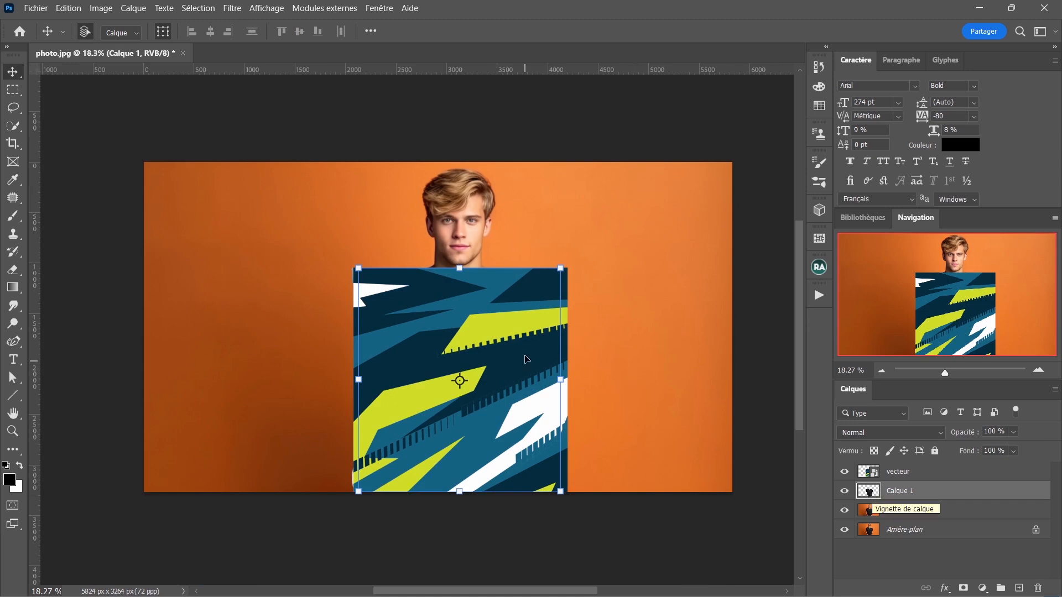
click(903, 475)
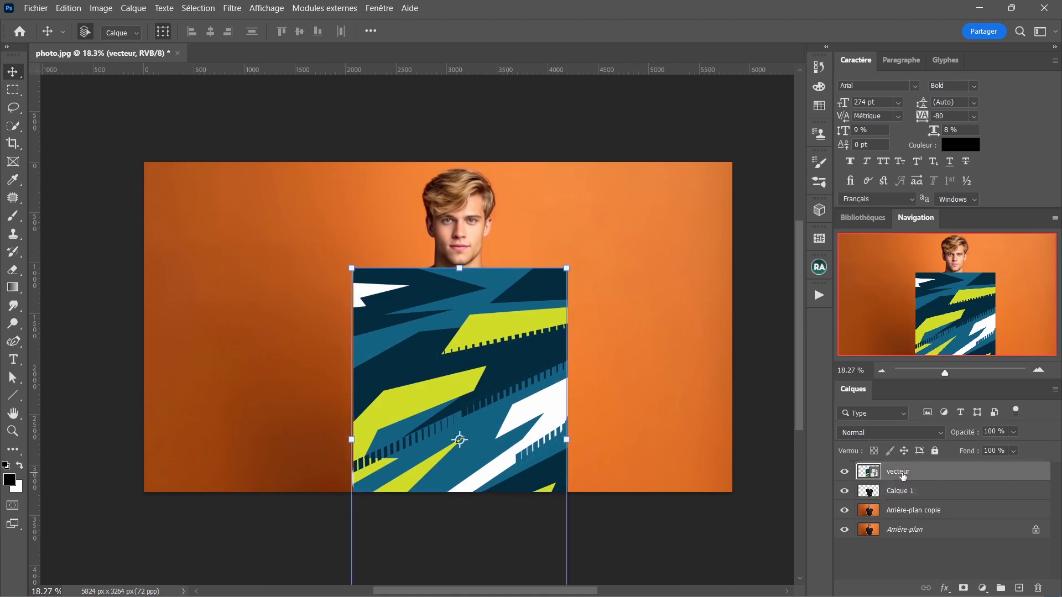
click(890, 493)
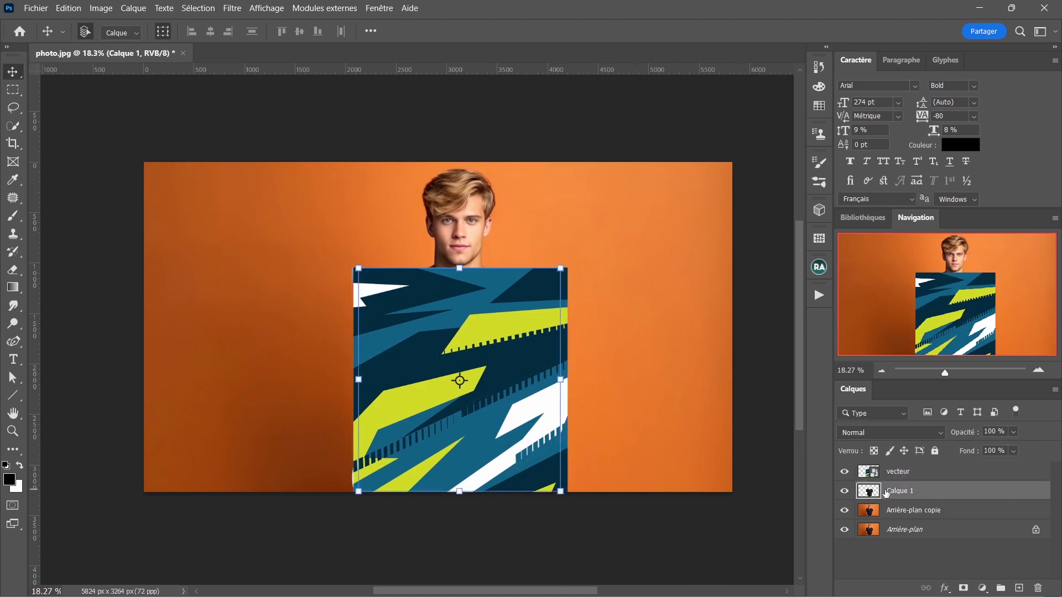
right_click(874, 492)
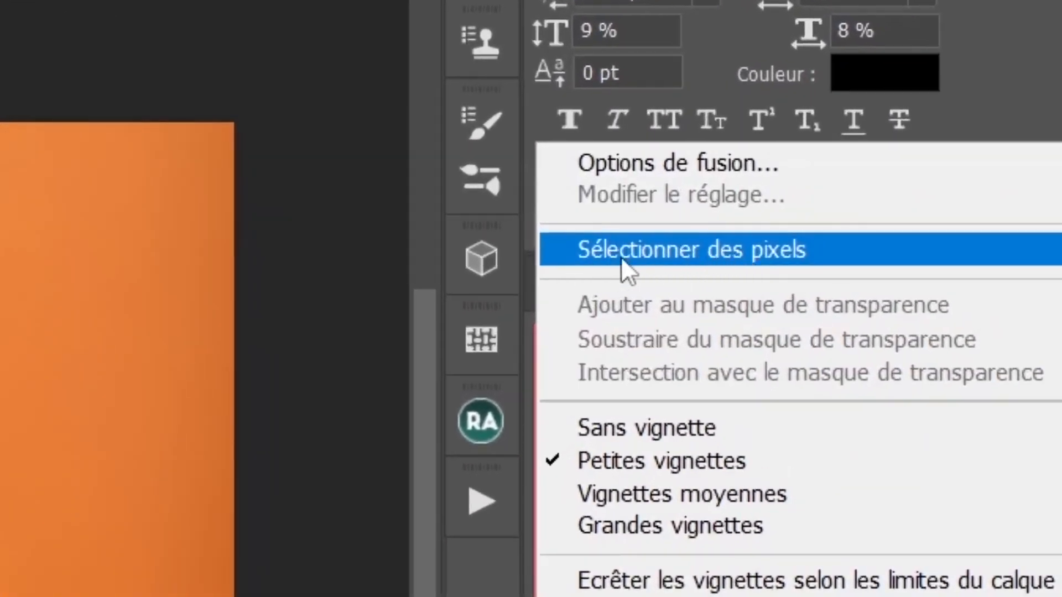
click(705, 256)
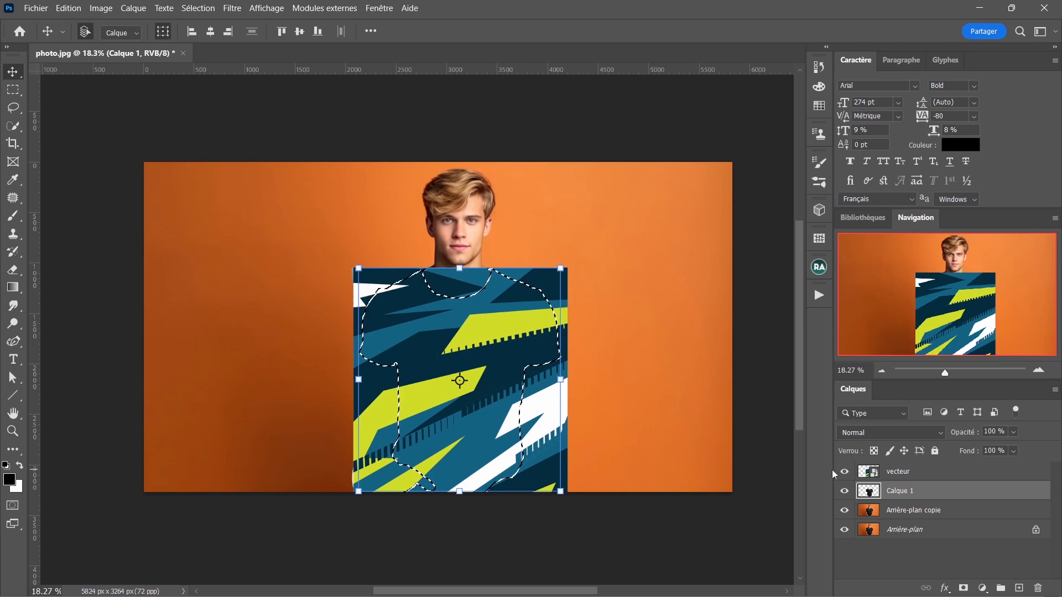
click(897, 475)
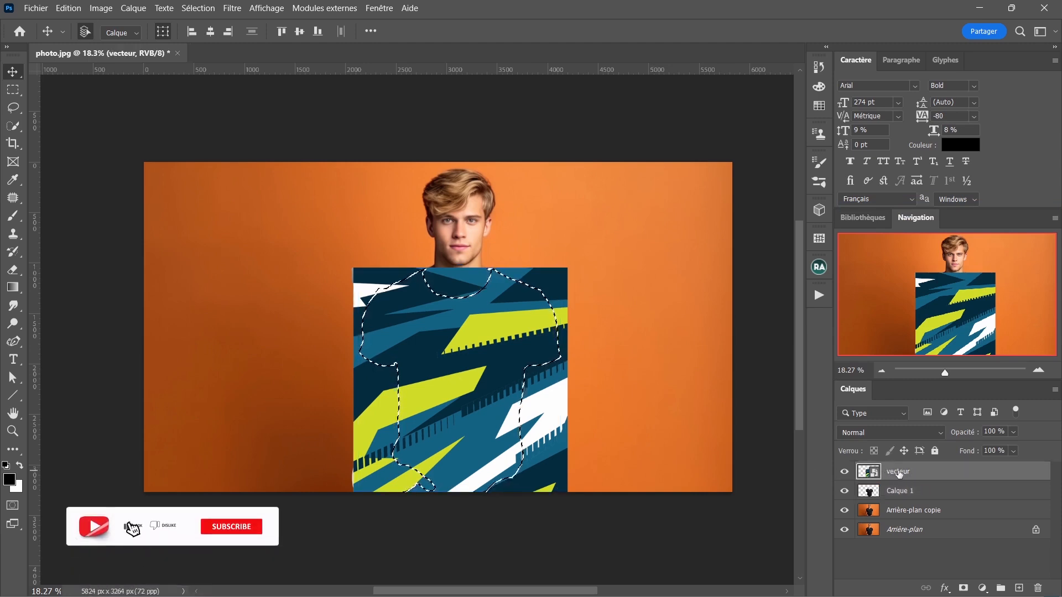
click(964, 589)
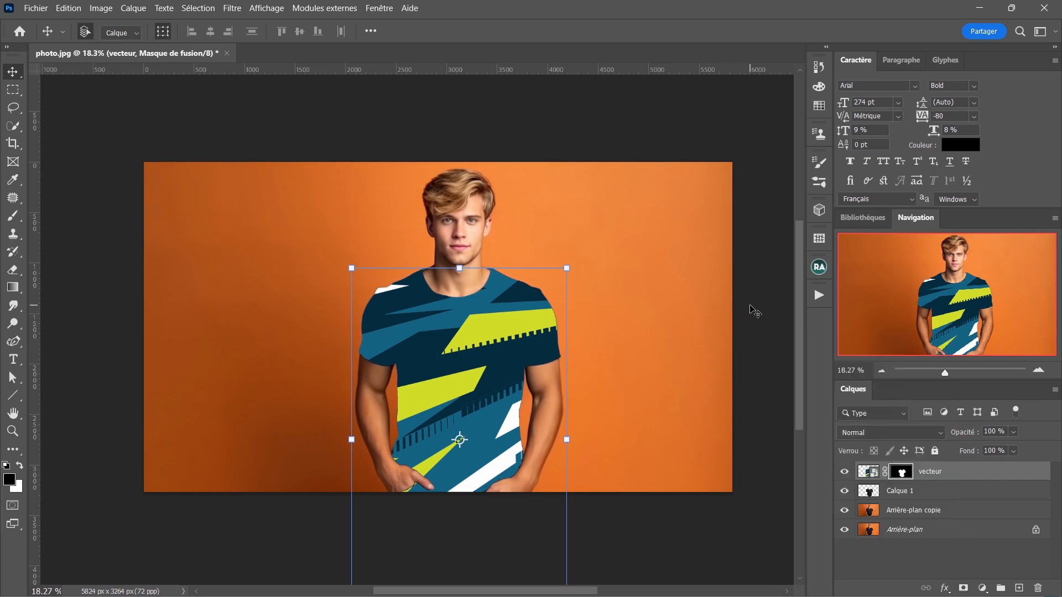
- Duplicate the Calque 1 shirt layer twice, place both copies above vecteur and hide them
click(900, 496)
key(ctrl+j)
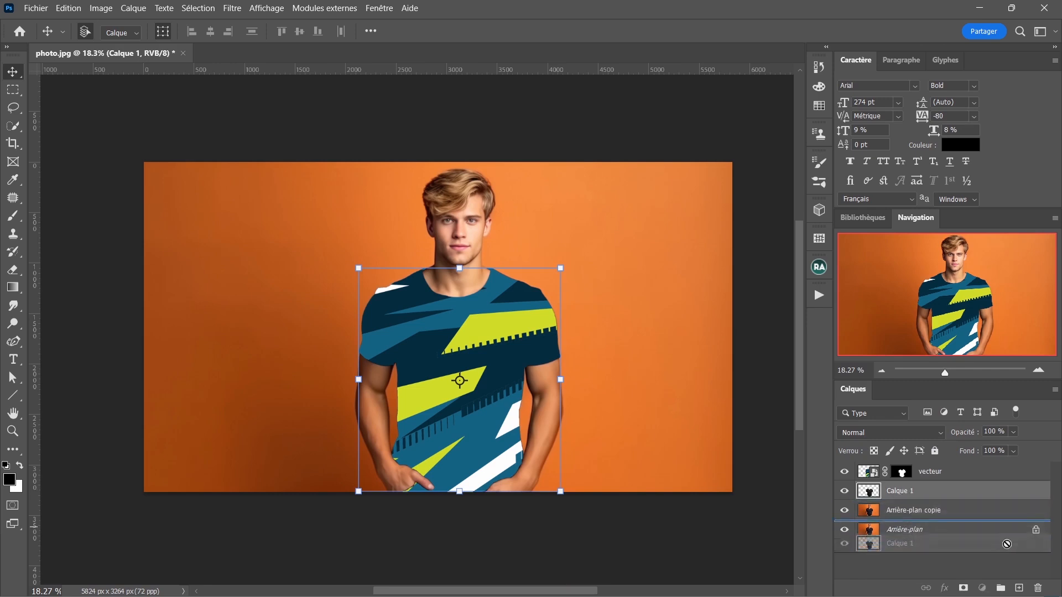
drag(910, 495, 1018, 588)
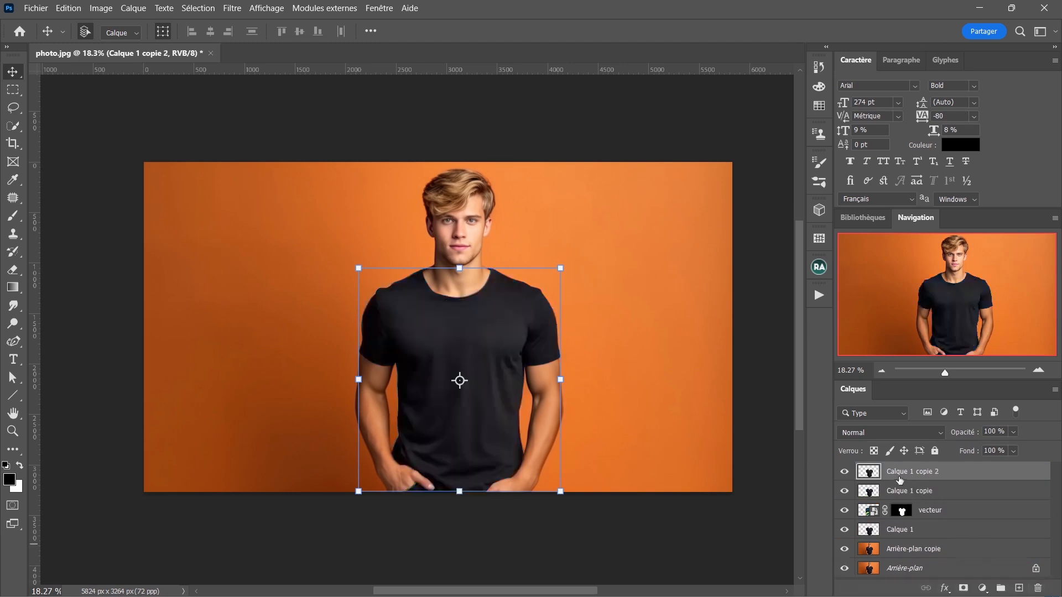
click(844, 471)
click(844, 491)
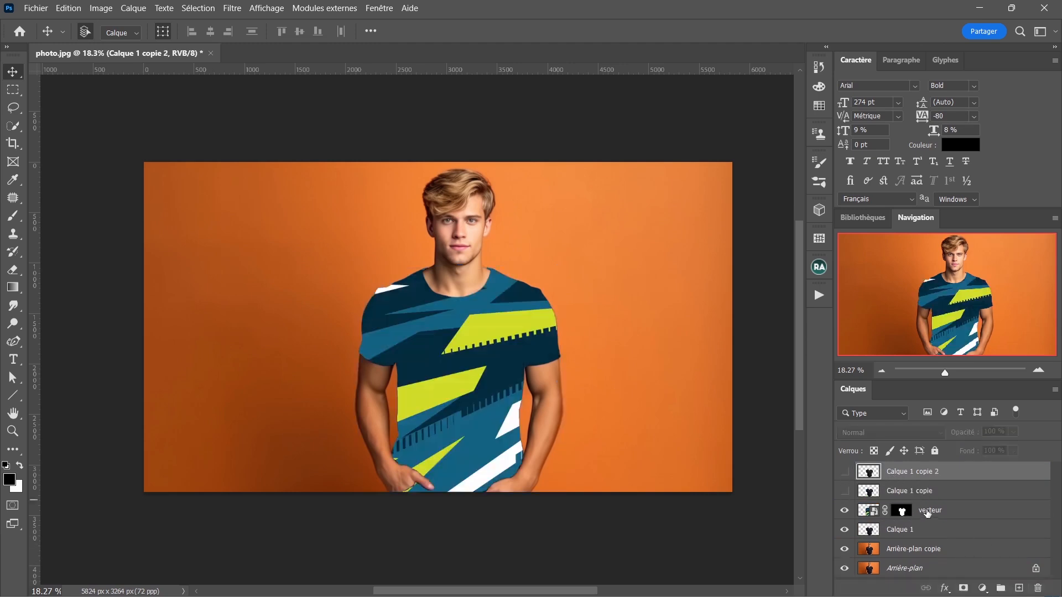
- Set the blend mode of the vecteur layer to Densité couleur -
click(928, 511)
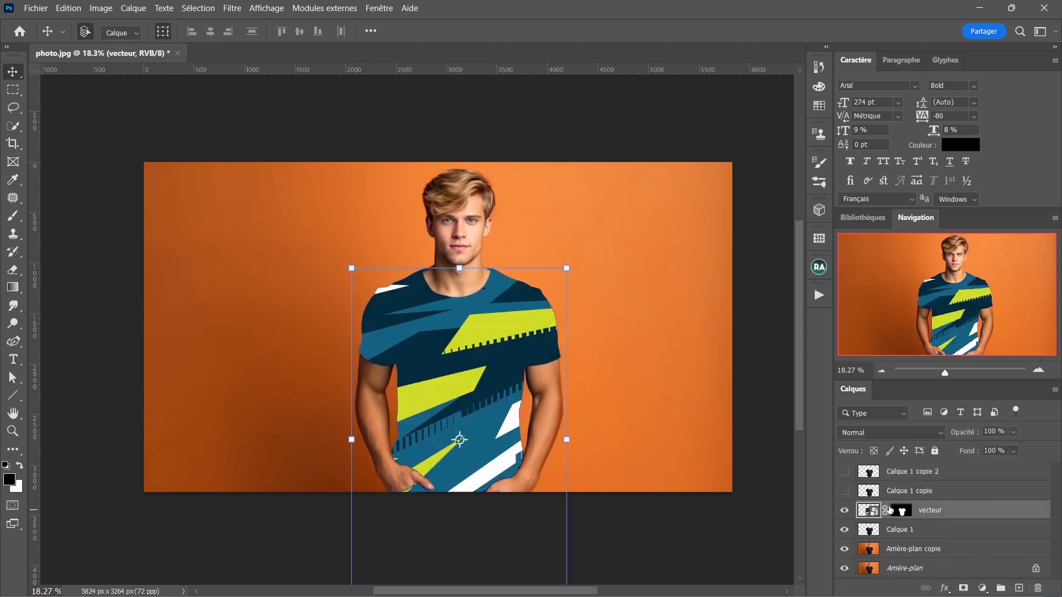
click(940, 434)
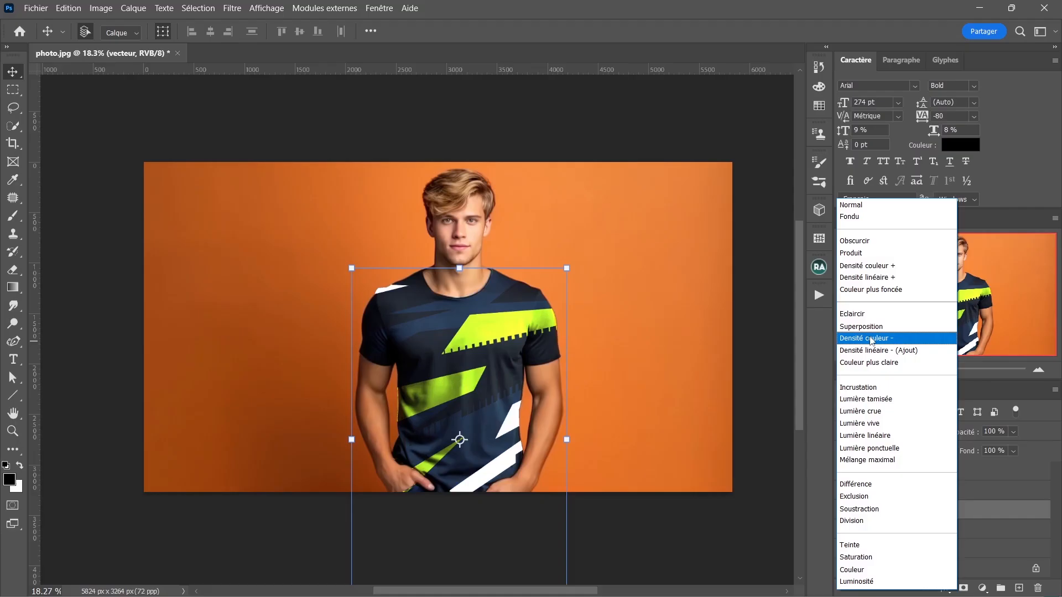
click(497, 219)
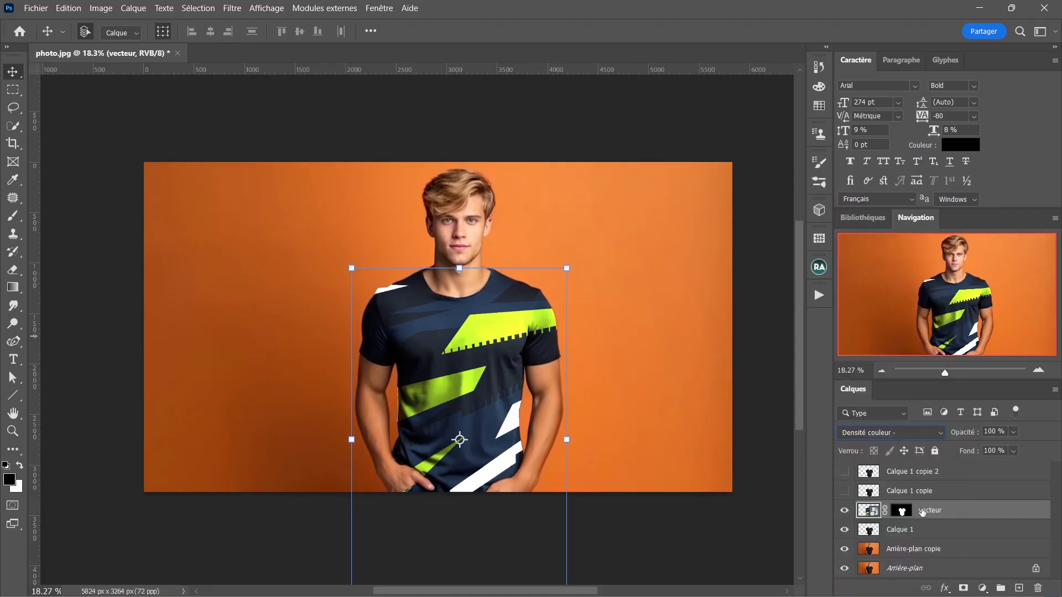
- Show the Calque 1 copie layer and set its blend mode to Densité couleur -
click(879, 493)
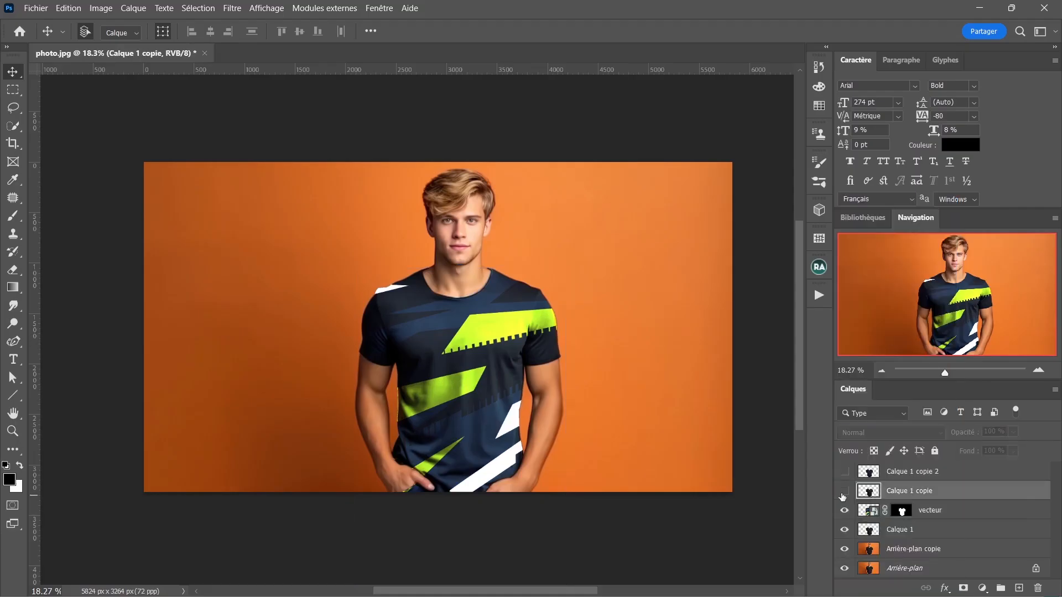
click(844, 491)
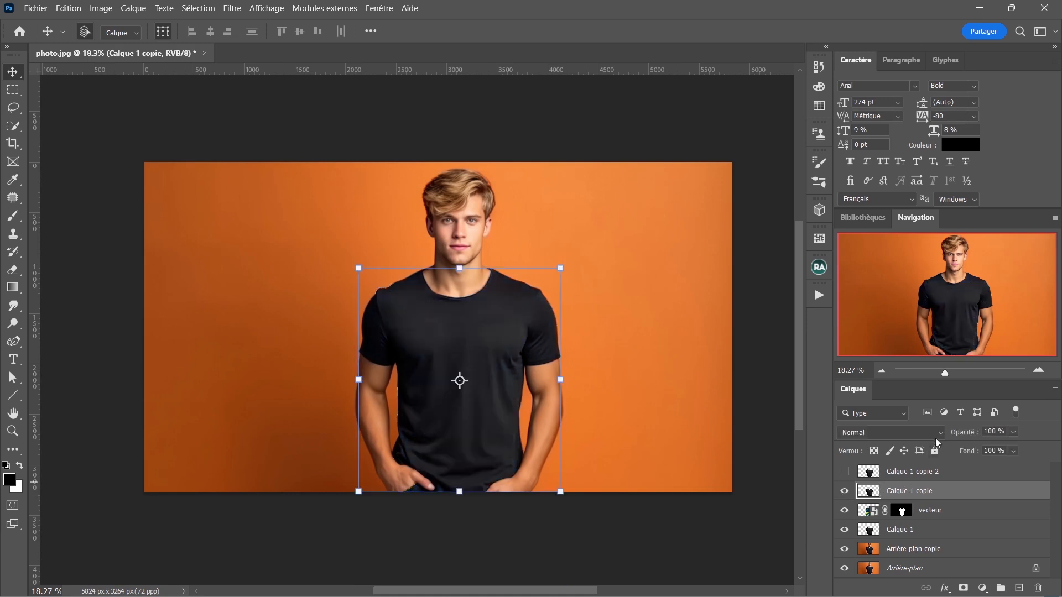
click(931, 510)
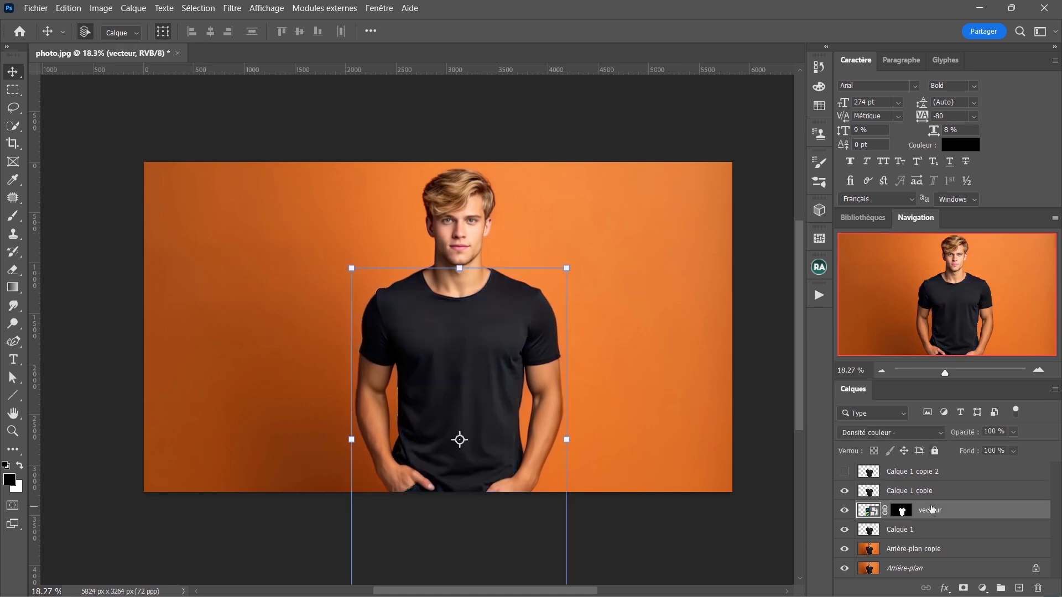
click(916, 491)
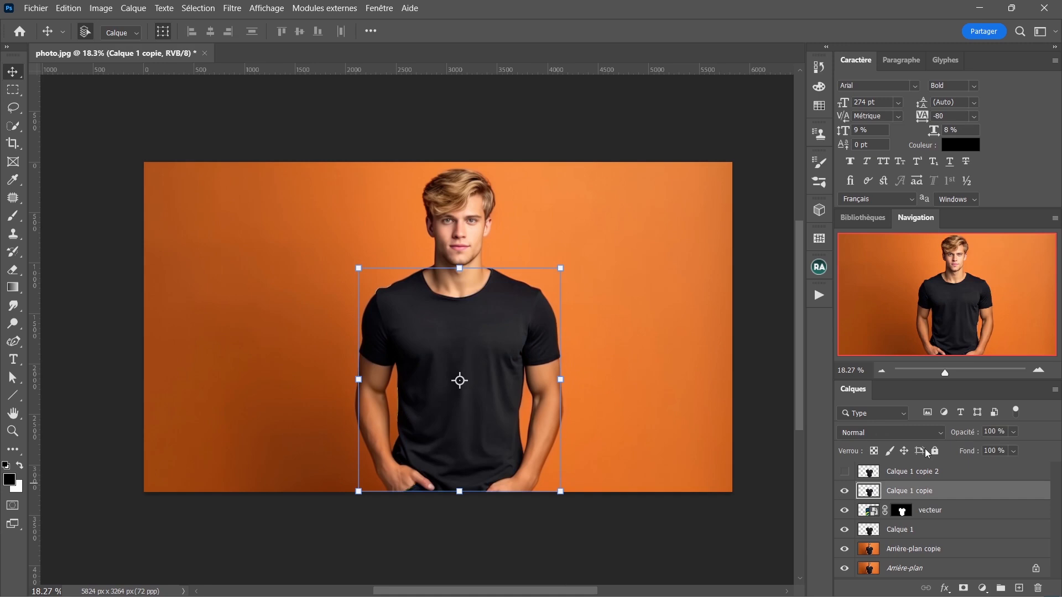
click(942, 435)
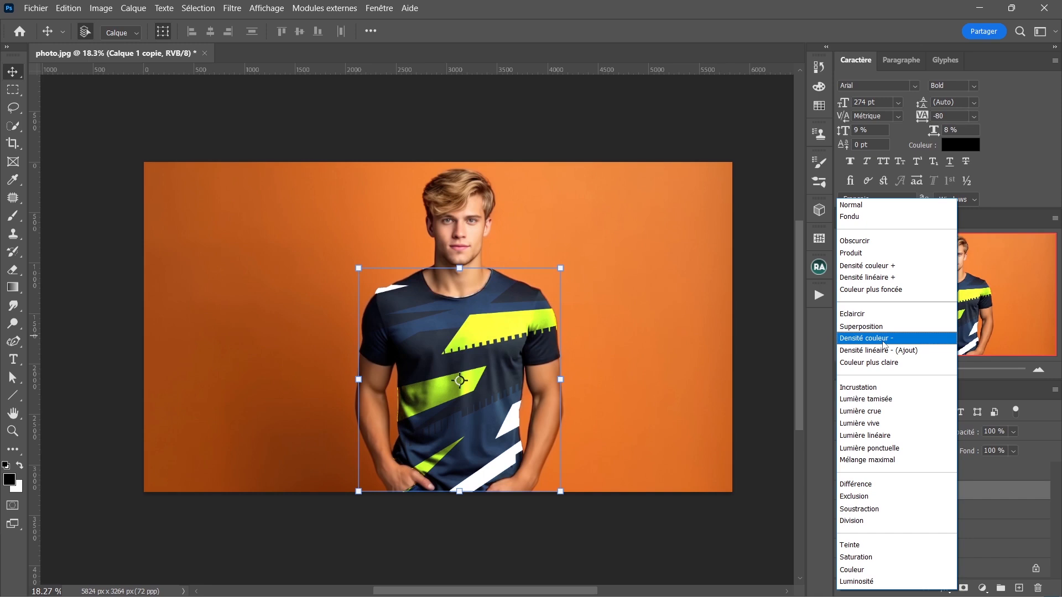
click(884, 344)
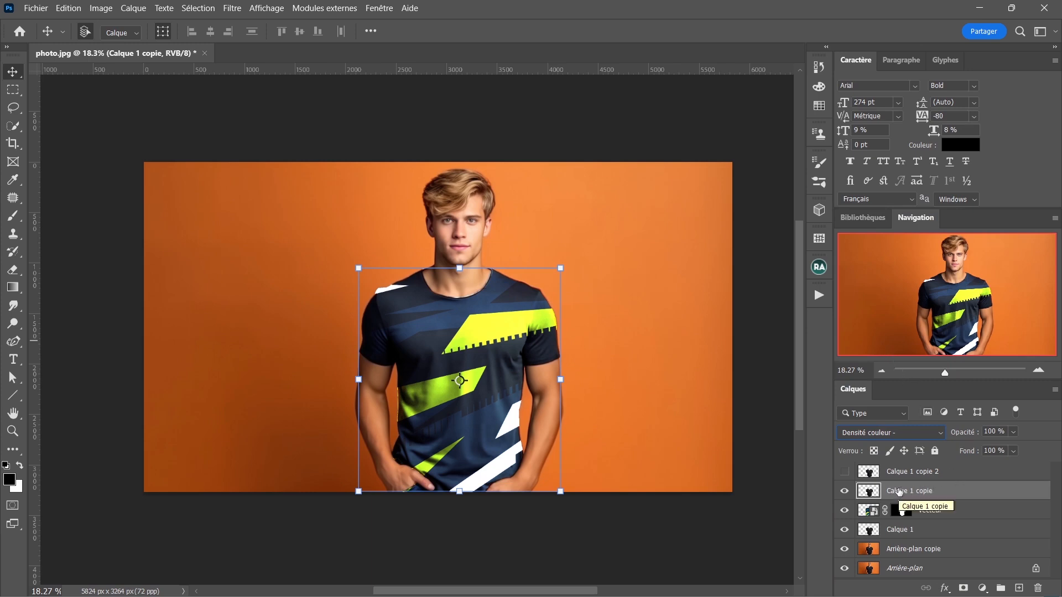
- Add a Niveaux adjustment layer clipped to Calque 1 copie and lower its white output level to 25
click(983, 588)
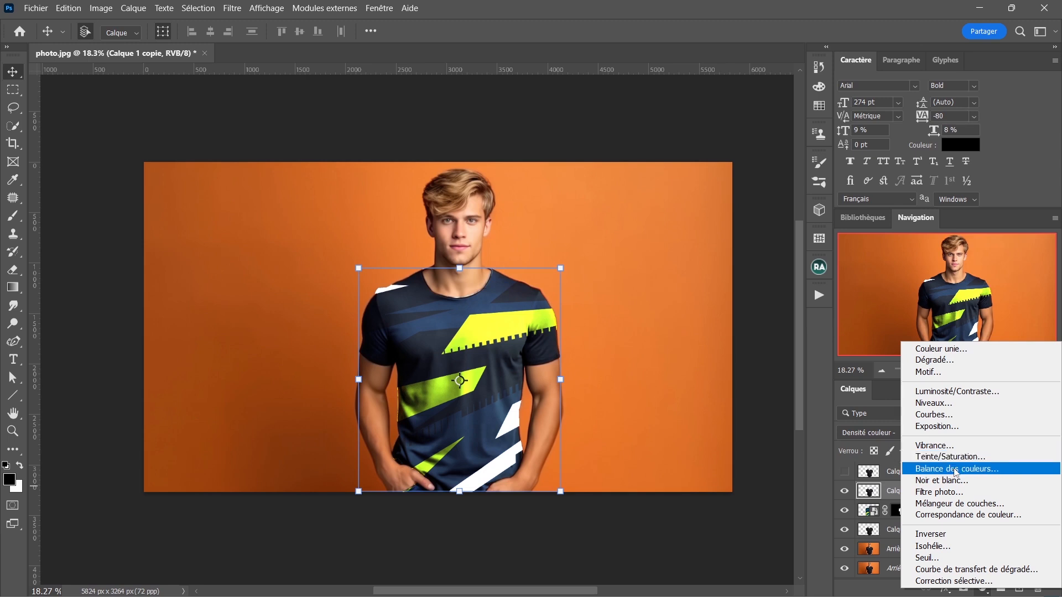
click(944, 403)
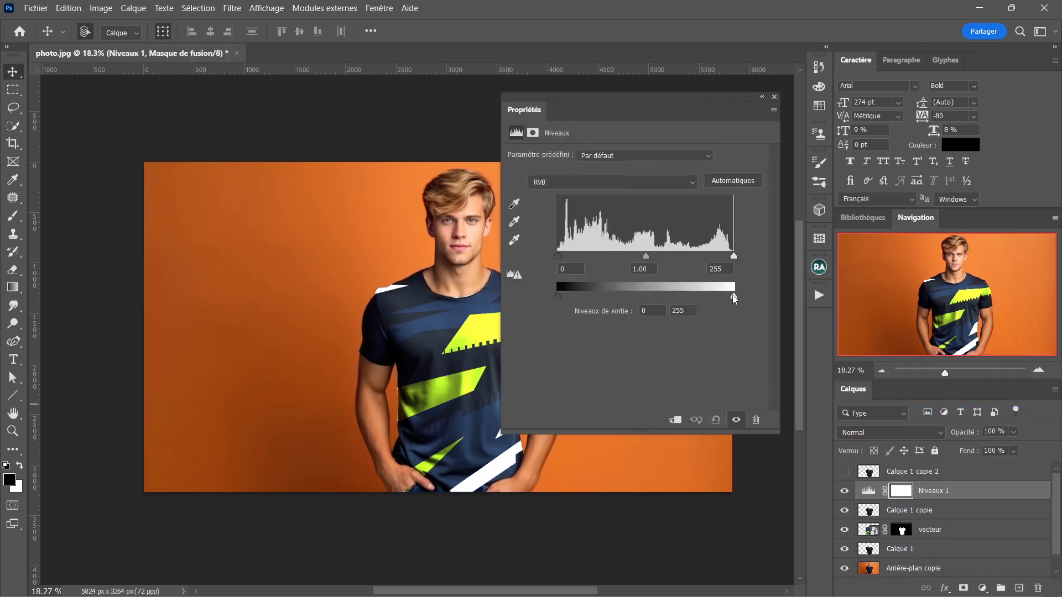
mouse_move(733, 298)
mouse_down()
mouse_move(680, 298)
mouse_move(744, 297)
mouse_up()
click(675, 422)
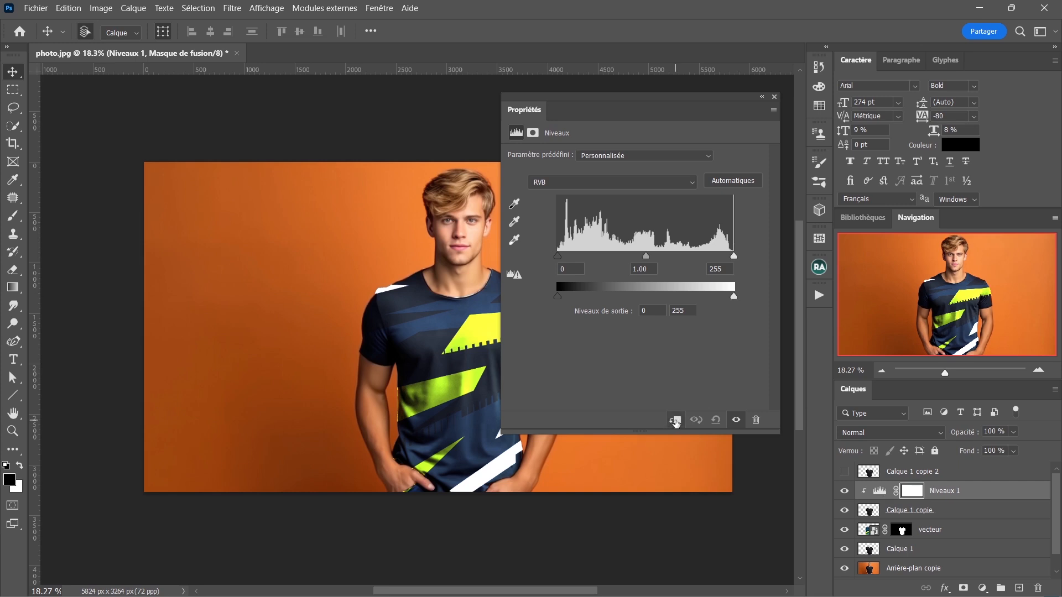
drag(733, 296, 575, 301)
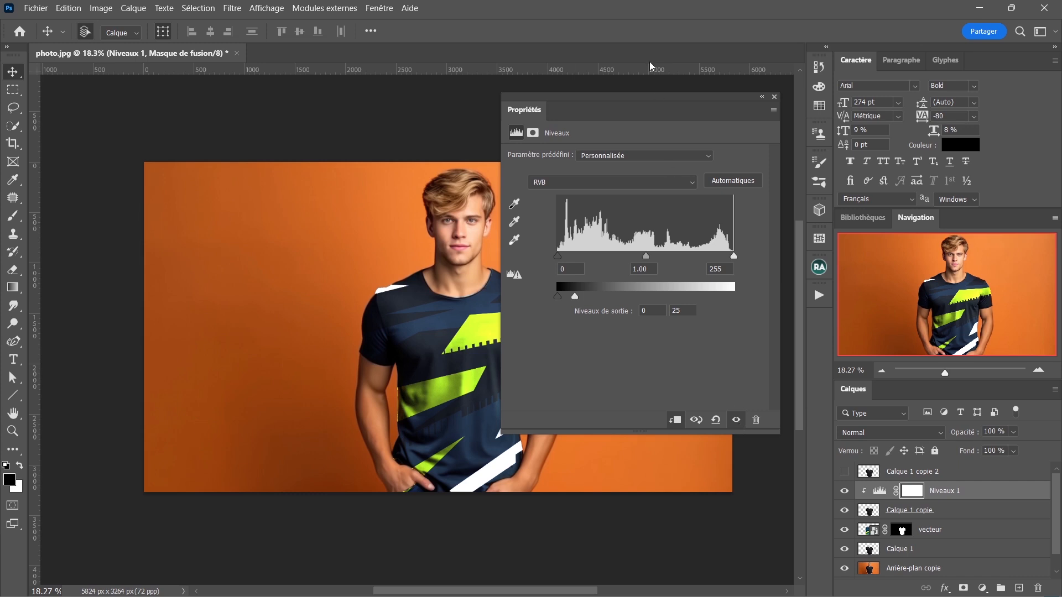
drag(659, 101, 762, 95)
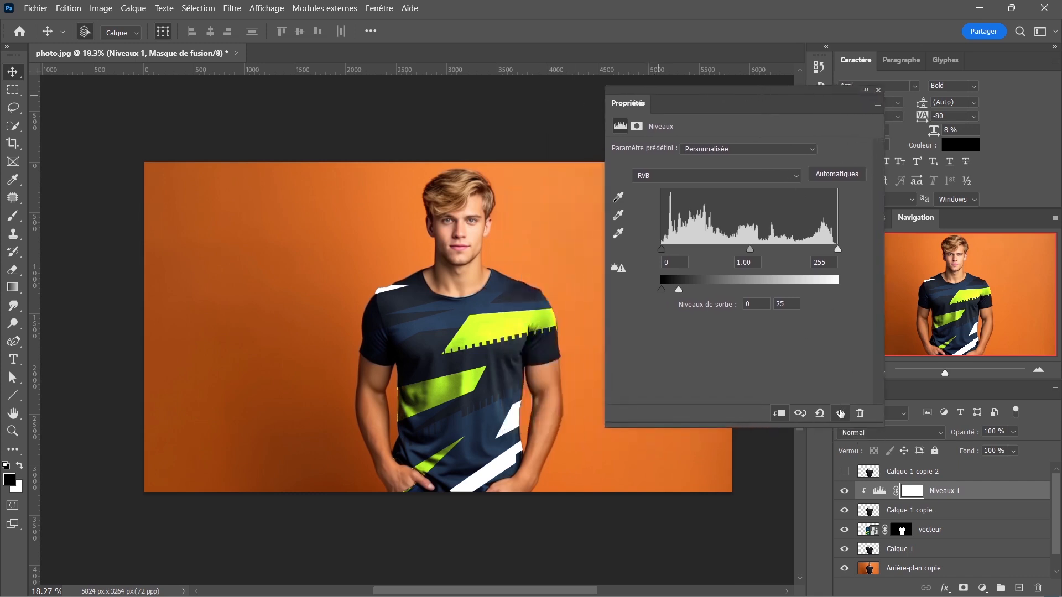
- Compare the shirt with and without the Niveaux 1 adjustment, then close its properties
click(840, 413)
click(840, 413)
click(840, 414)
click(840, 413)
click(878, 91)
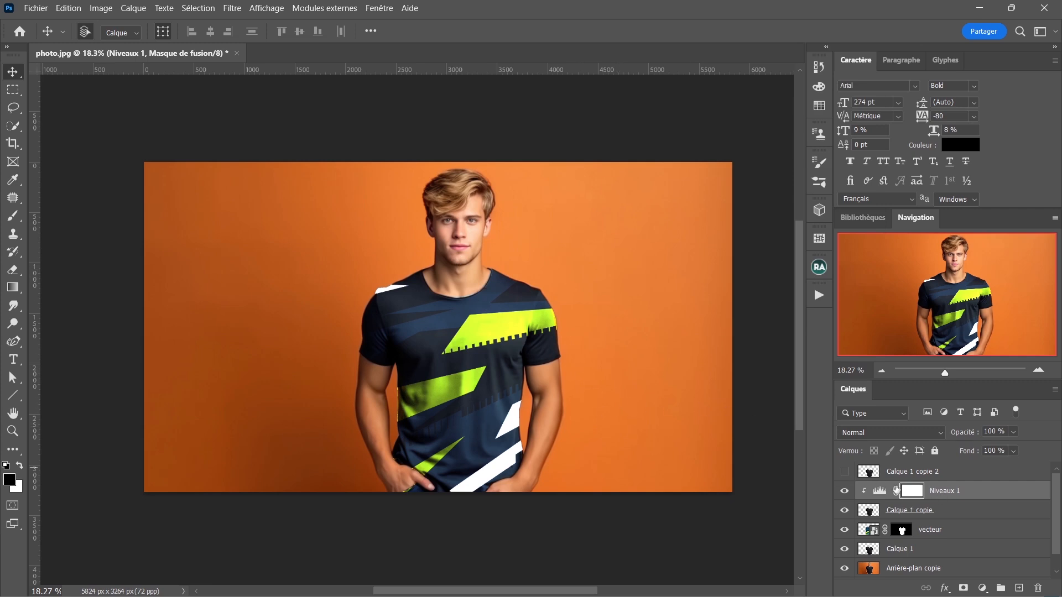
- Add a Courbes adjustment layer above Niveaux 1, clip it to the layers below and pull its RVB curve point to input 18, output 201
click(880, 492)
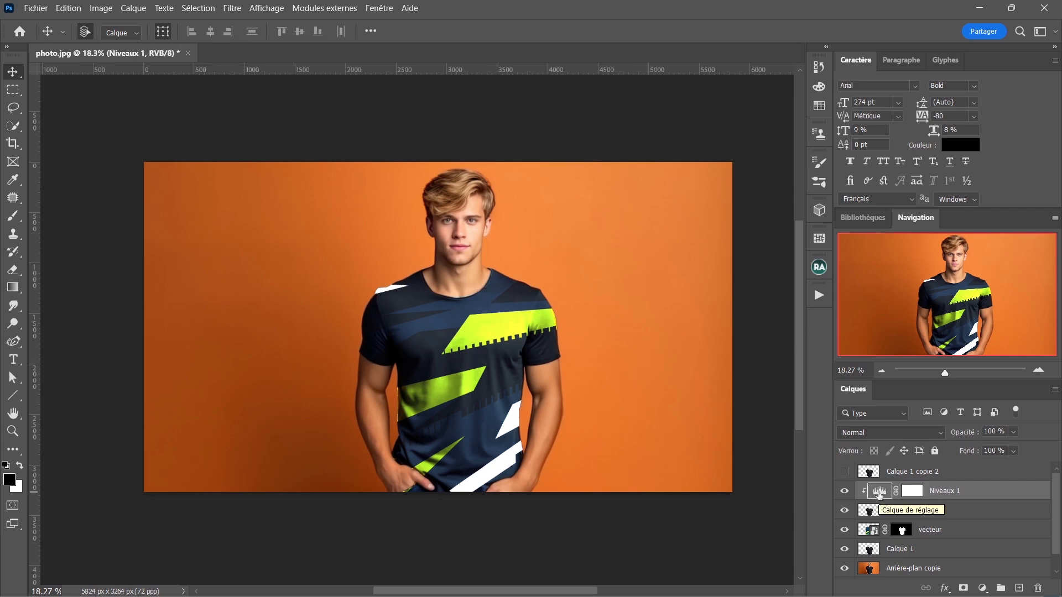
click(983, 588)
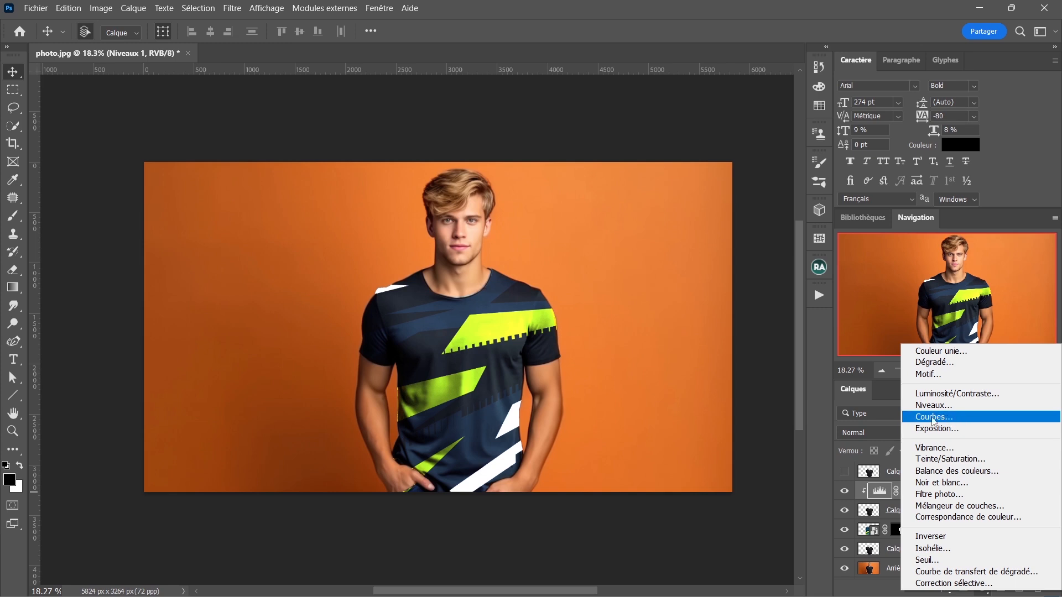
click(974, 420)
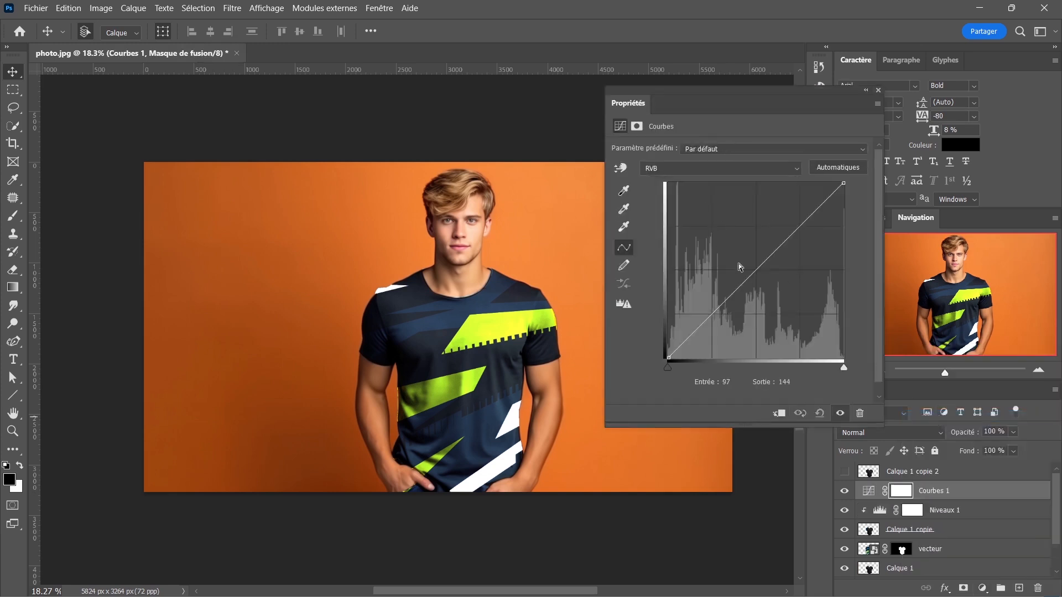
click(777, 414)
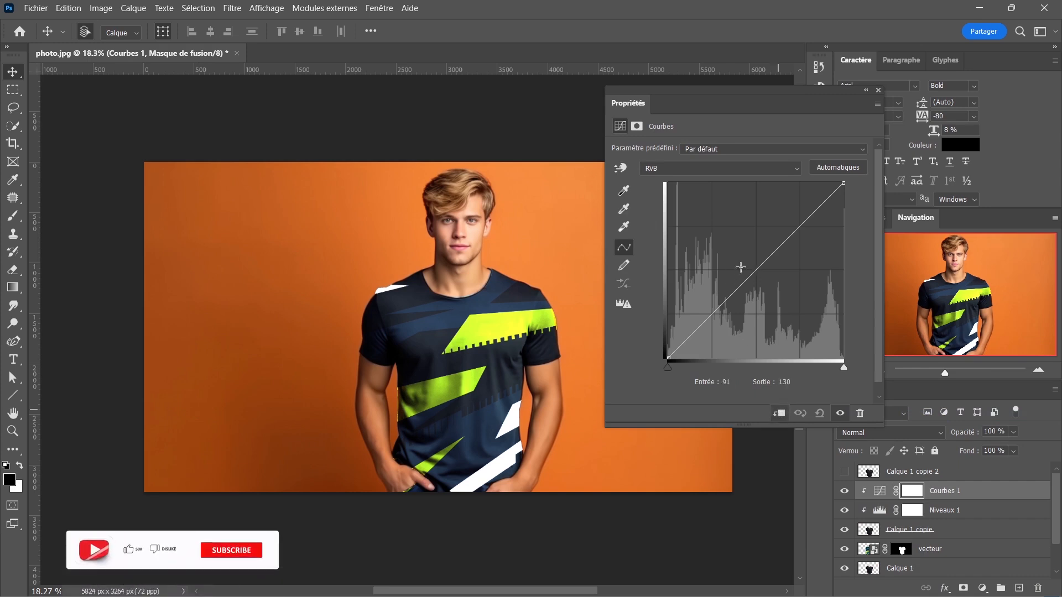
drag(755, 269, 776, 309)
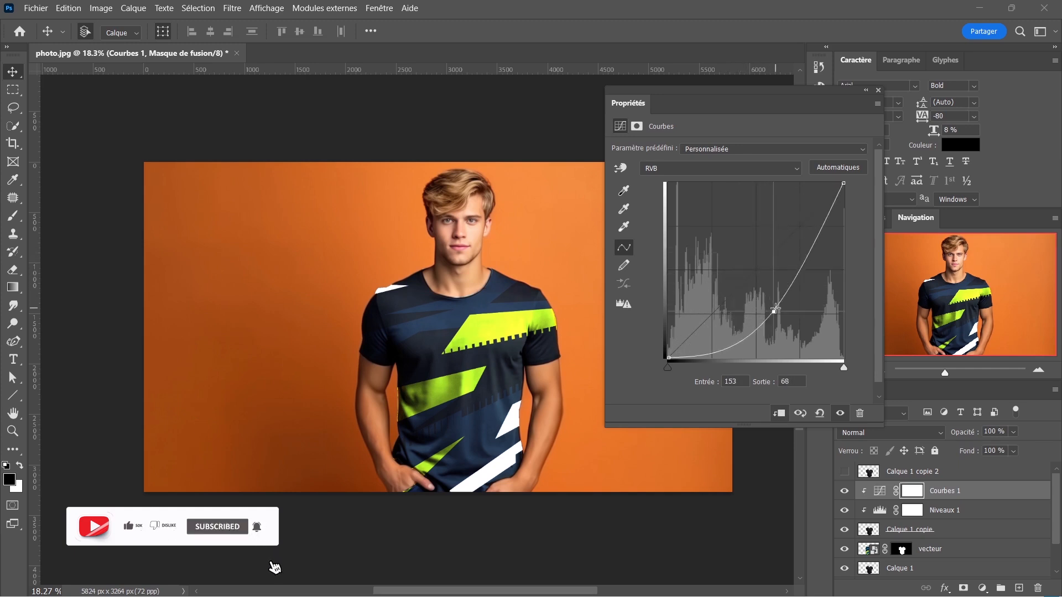
drag(775, 309, 678, 210)
drag(669, 212, 683, 217)
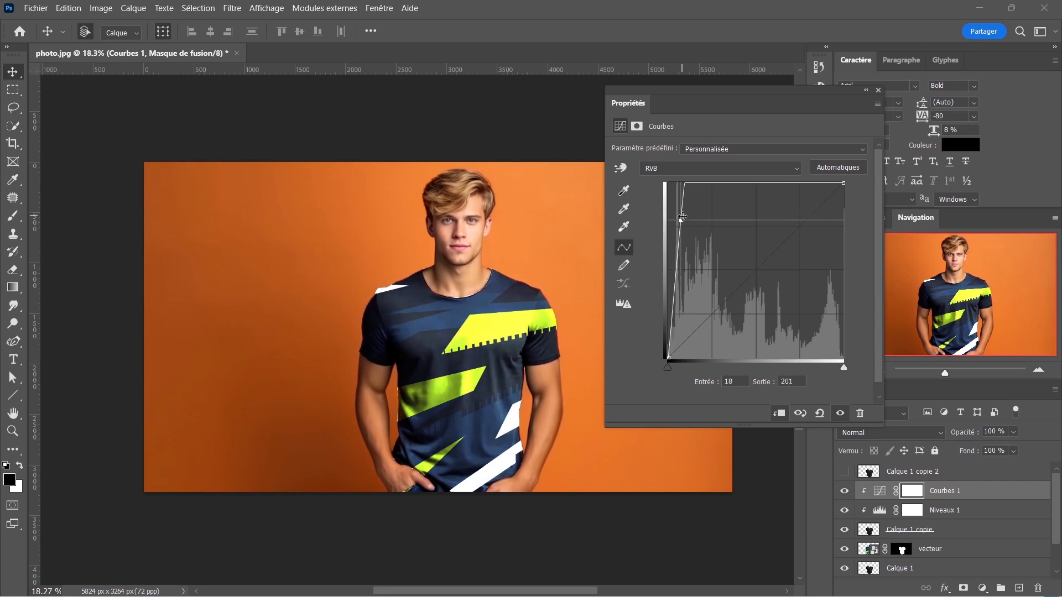
- Compare the shirt with and without the Courbes 1 adjustment, leaving it enabled and closing its properties
click(840, 413)
click(840, 413)
click(840, 413)
click(840, 413)
click(879, 90)
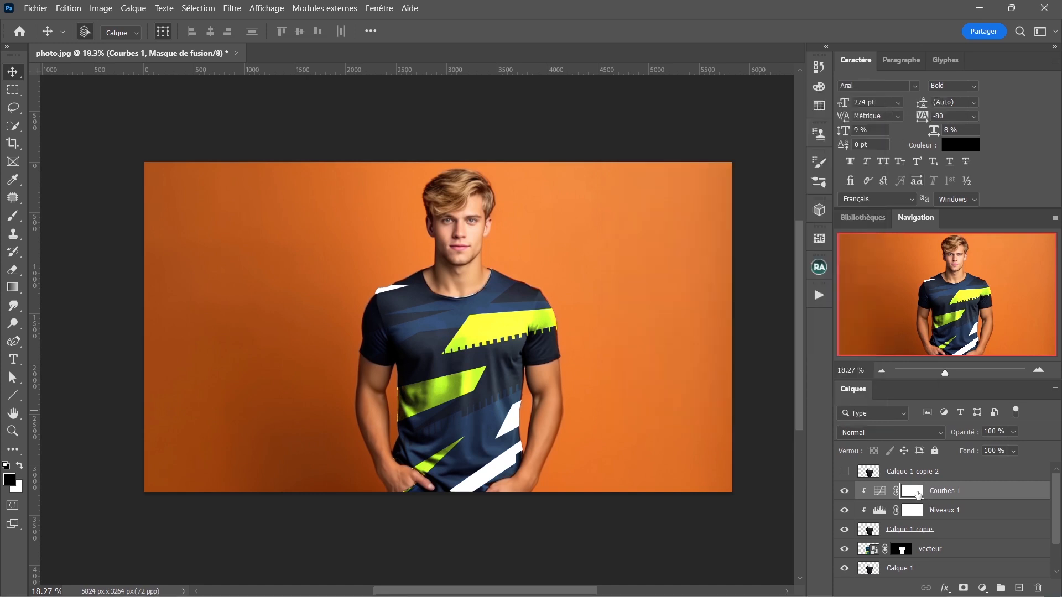
- Show the Calque 1 copie 2 layer and set its blend mode to Lumière tamisée
click(916, 472)
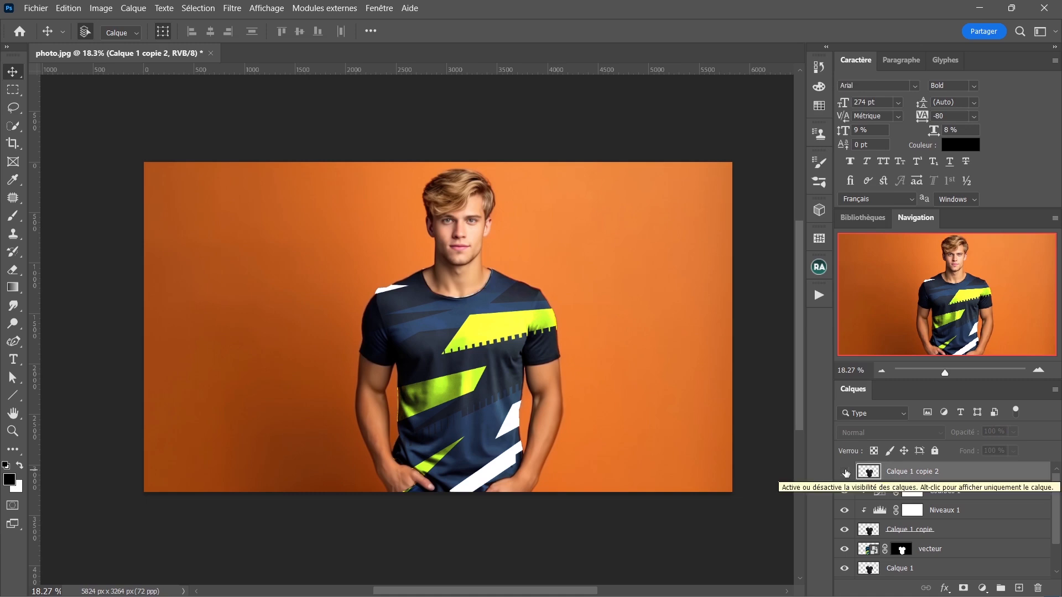
click(845, 472)
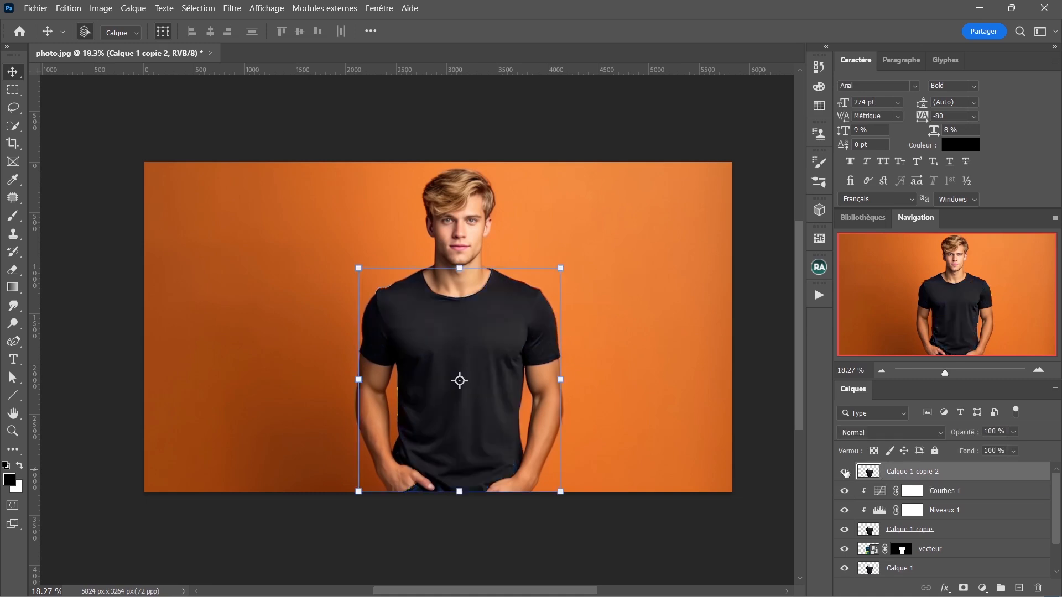
click(943, 435)
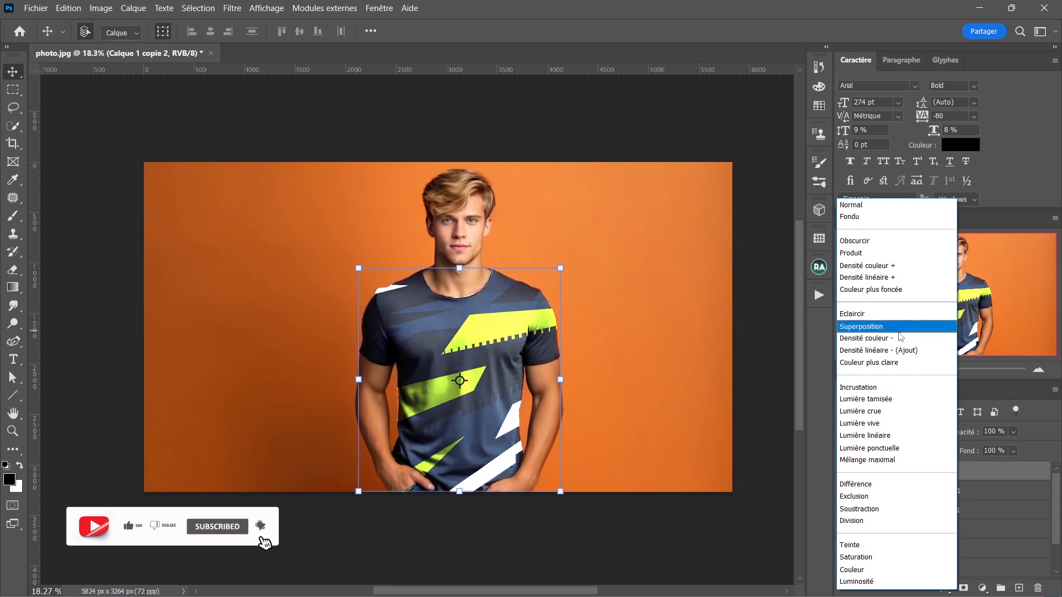
click(897, 401)
- Reduce the opacity of the Calque 1 copie 2 layer to 20 %
click(1014, 434)
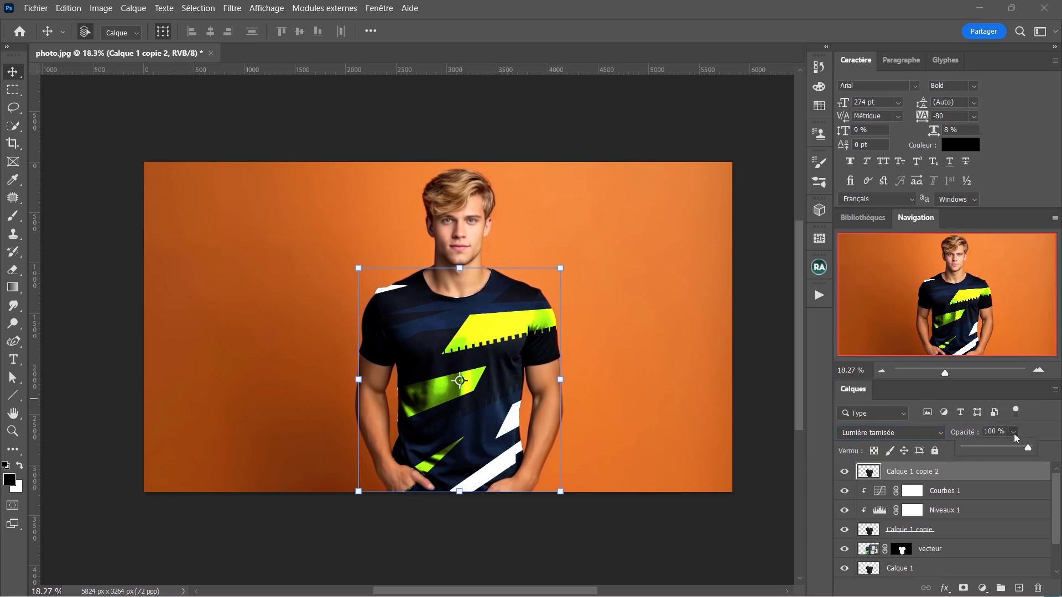
drag(1028, 449, 965, 451)
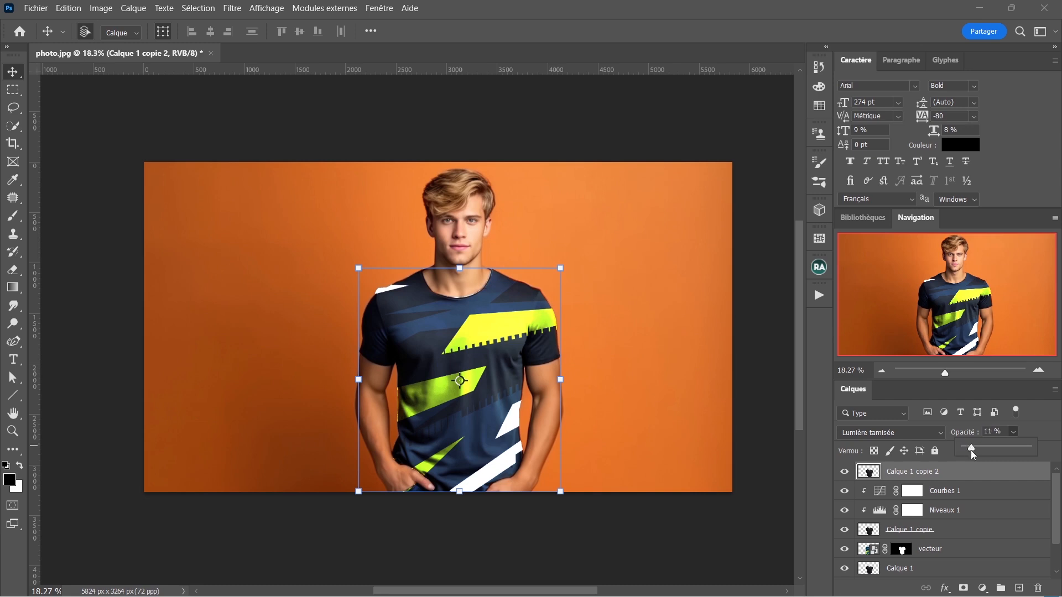
drag(965, 449, 1005, 457)
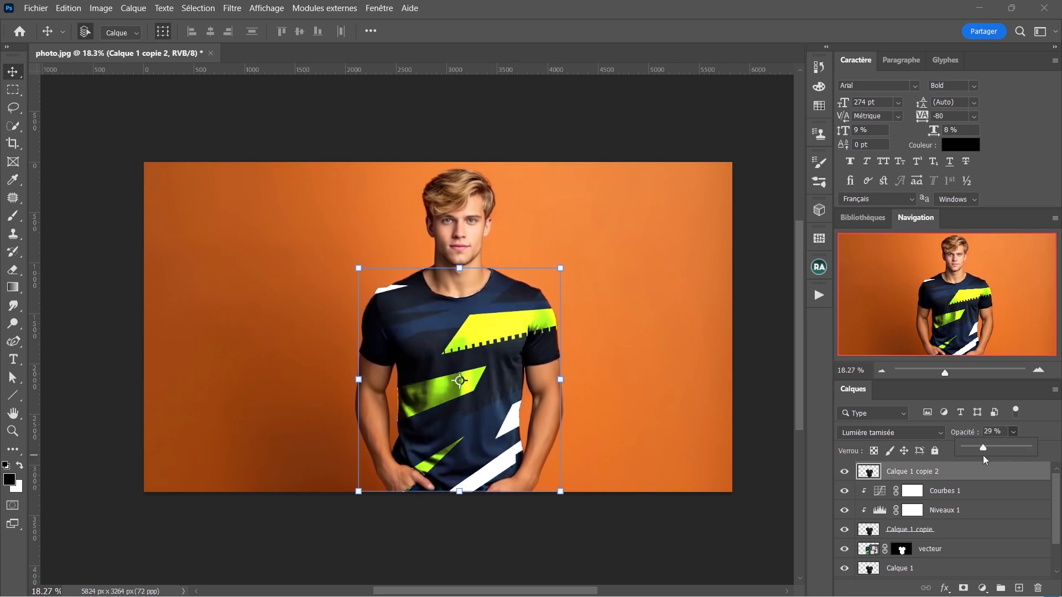
drag(983, 455, 968, 456)
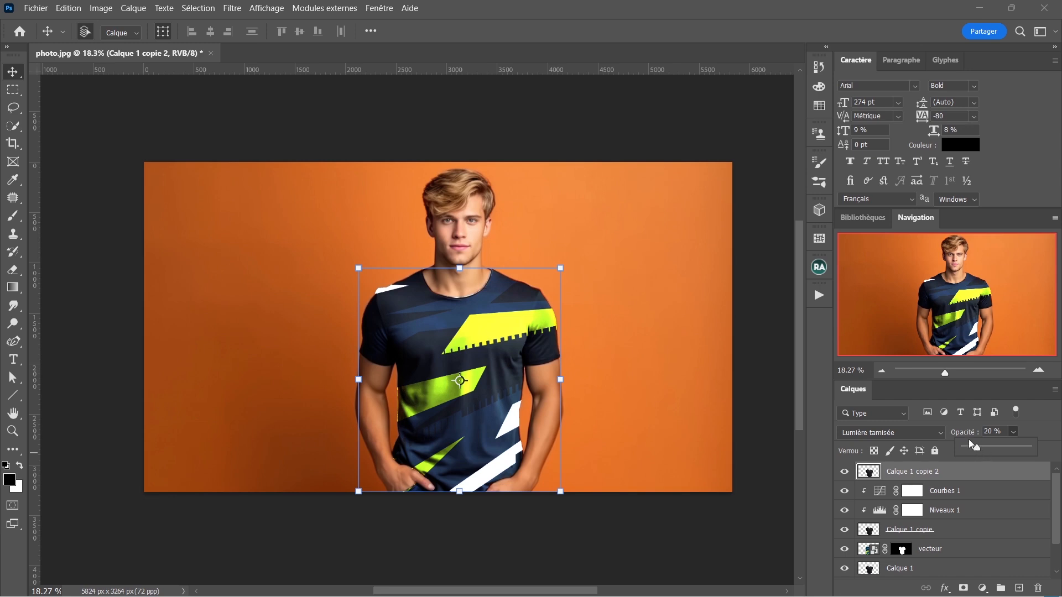
click(824, 436)
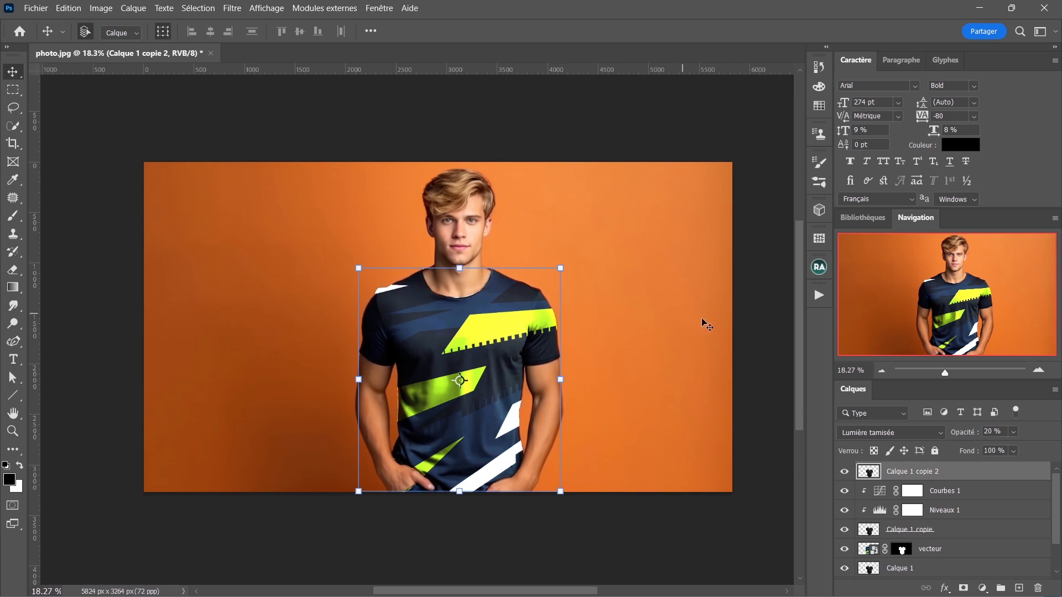
- Deselect the layers and examine the patterned T-shirt at a closer zoom of about 23.5 %
click(786, 356)
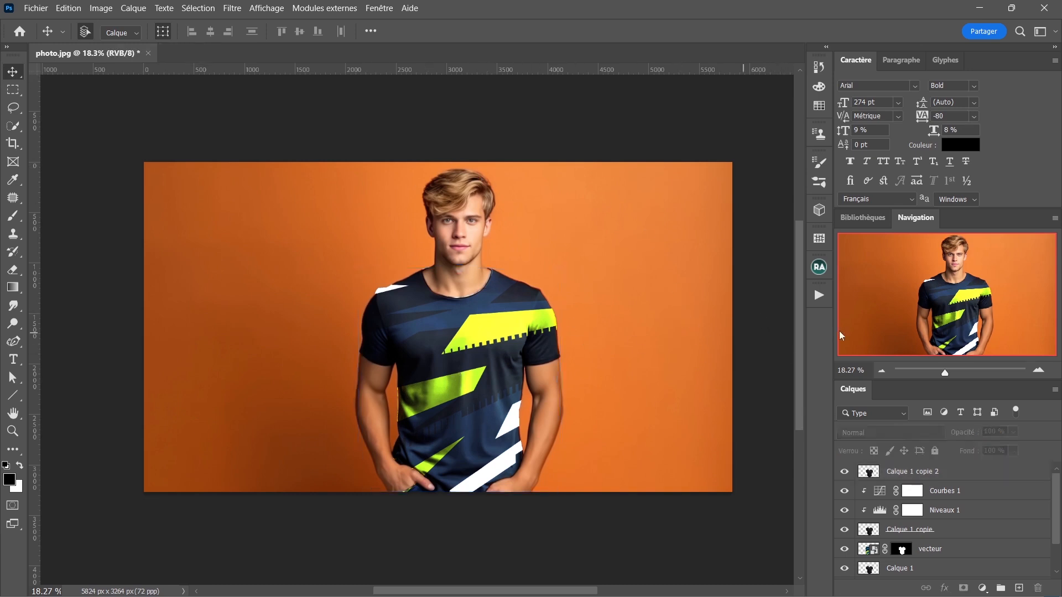
drag(945, 374, 947, 376)
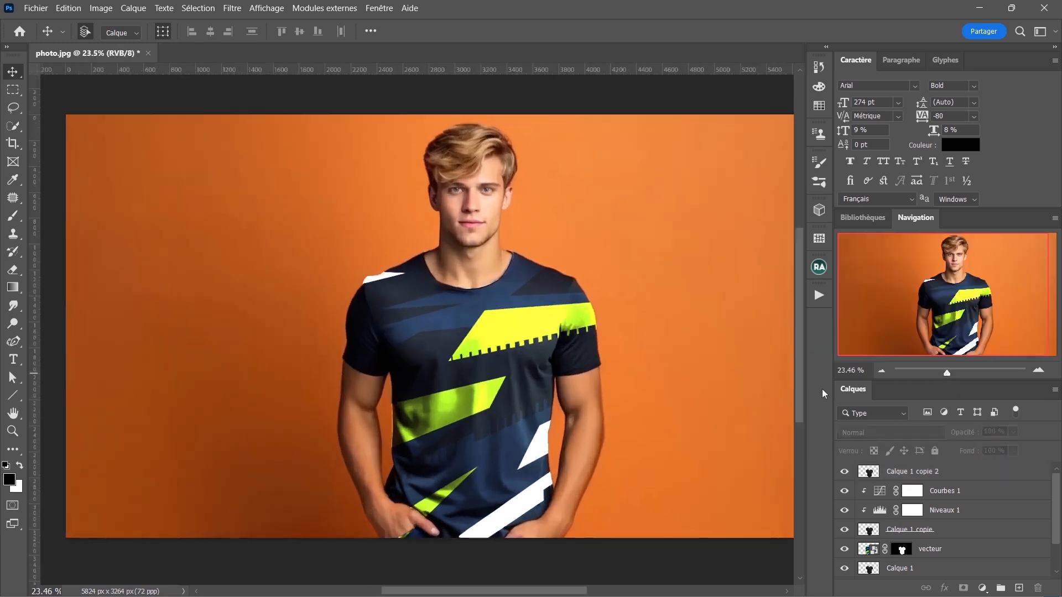
drag(568, 593, 581, 594)
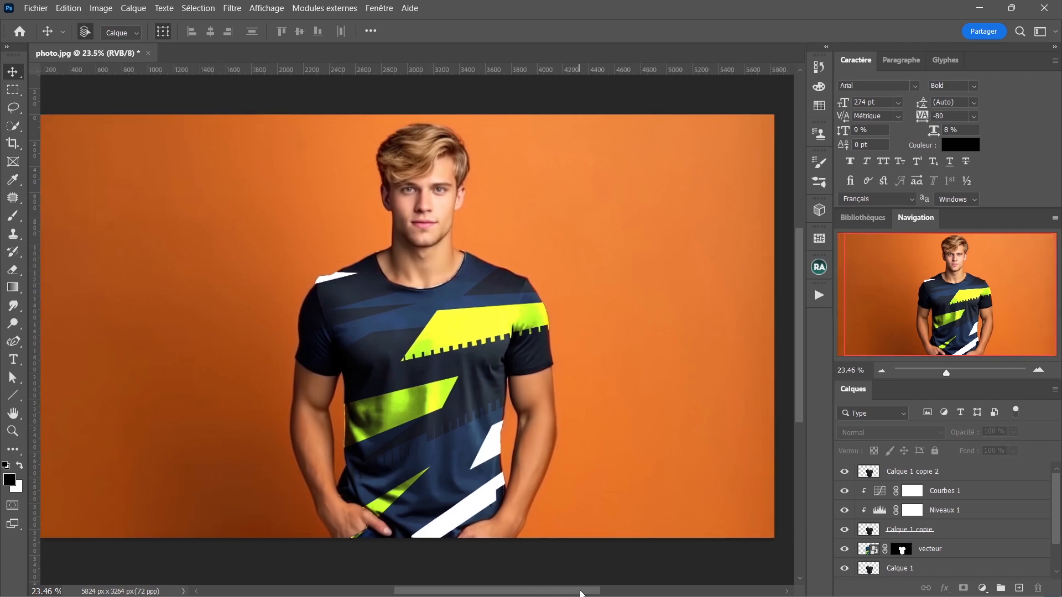